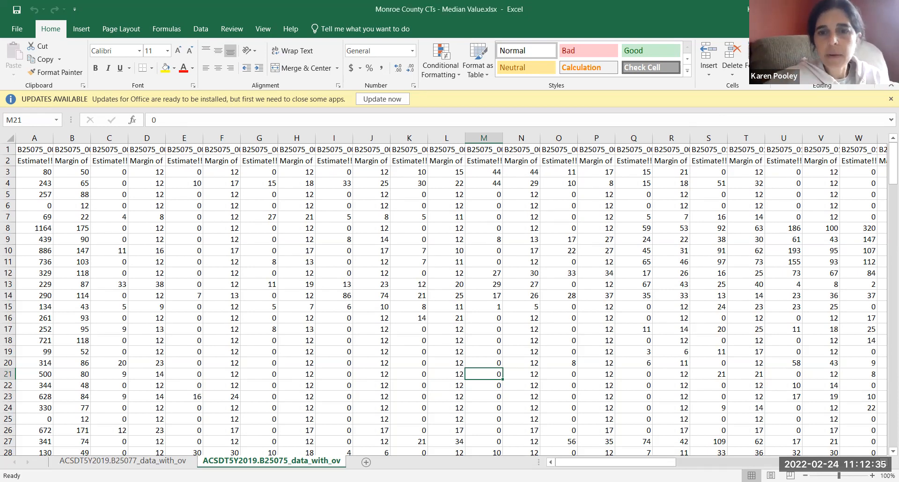
# Step: Examine the home value range labels in the row 2 headers of the B25075 sheet, from the highest ranges back to the total
pyautogui.moveTo(648, 465); pyautogui.dragTo(885, 451)
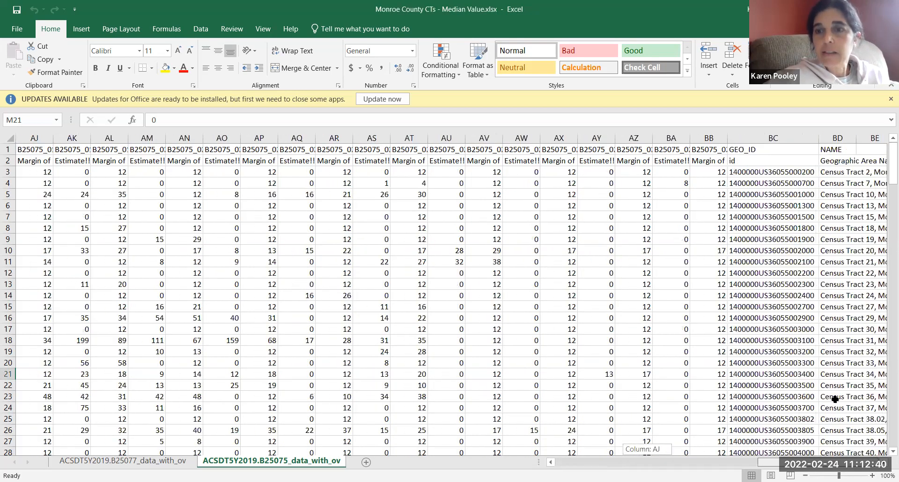
pyautogui.click(523, 160)
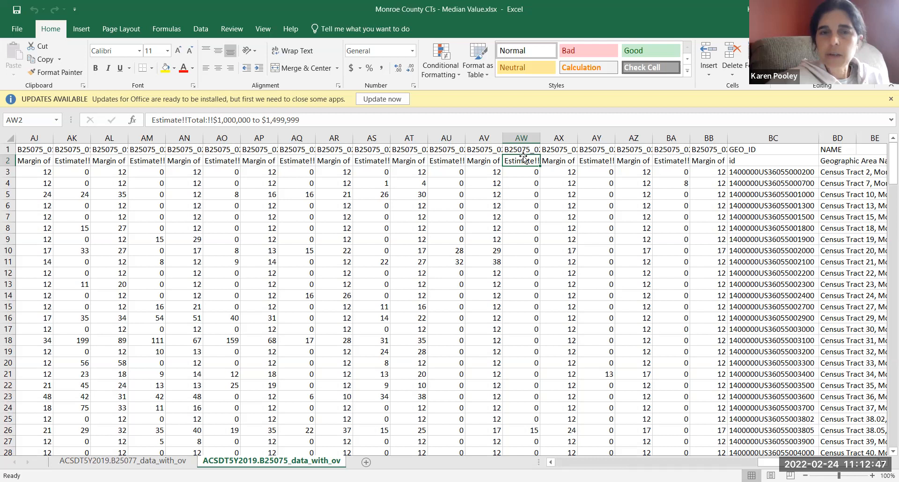
pyautogui.press('Left')
pyautogui.press('Left')
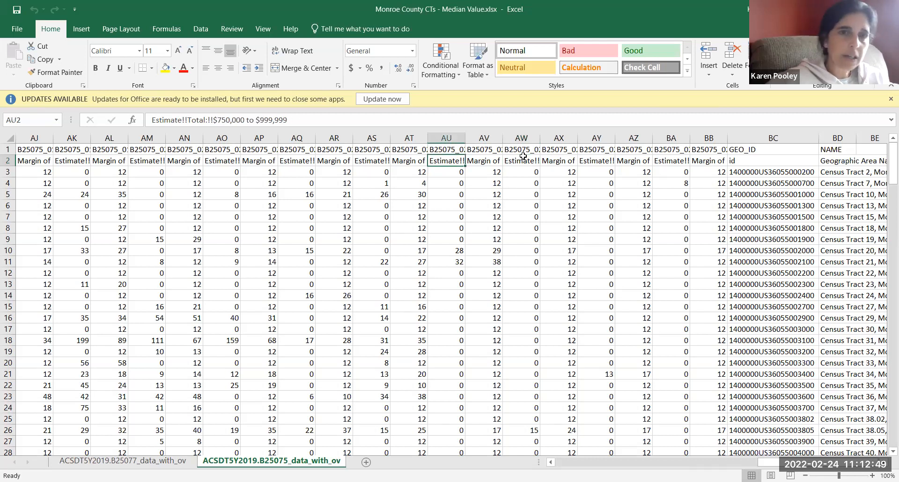
pyautogui.press('Left')
pyautogui.press('Left')
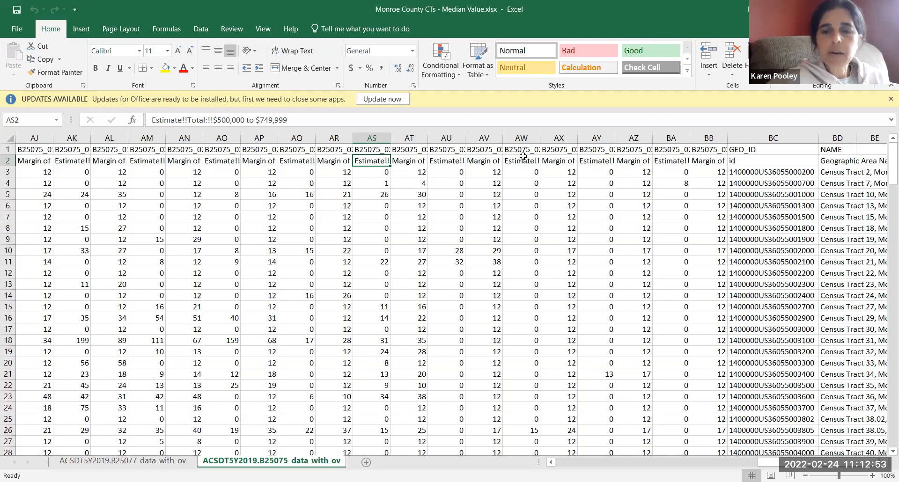
pyautogui.press('Left')
pyautogui.press('Left')
pyautogui.press('Left')
pyautogui.press('Left')
pyautogui.press('Left')
pyautogui.press('Left')
pyautogui.press('Left')
pyautogui.press('Left')
pyautogui.press('Left')
pyautogui.press('Left')
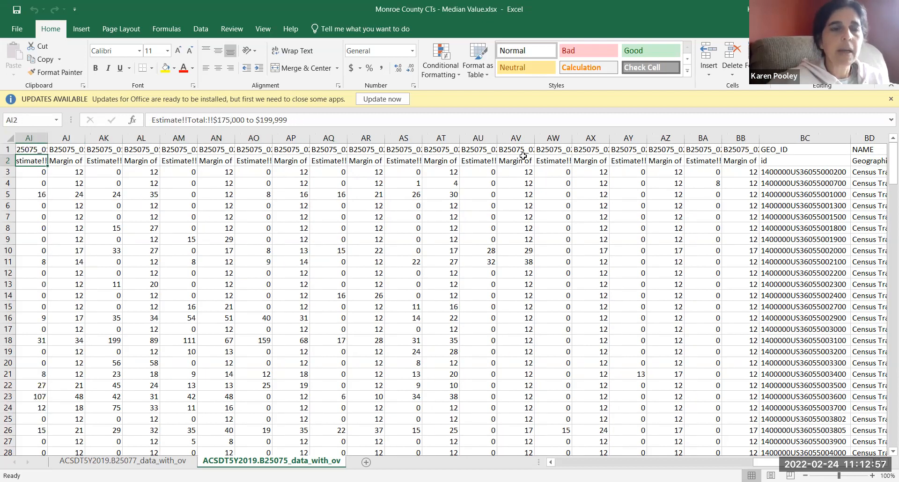
pyautogui.press('Left')
pyautogui.press('Left')
pyautogui.press('Left')
pyautogui.press('Left')
pyautogui.press('Left')
pyautogui.press('Left')
pyautogui.press('Left')
pyautogui.press('Left')
pyautogui.press('Left')
pyautogui.press('Left')
pyautogui.press('Left')
pyautogui.press('Left')
pyautogui.press('Left')
pyautogui.press('Left')
pyautogui.press('Left')
pyautogui.press('Left')
pyautogui.press('Left')
pyautogui.press('Left')
pyautogui.press('Left')
pyautogui.press('Left')
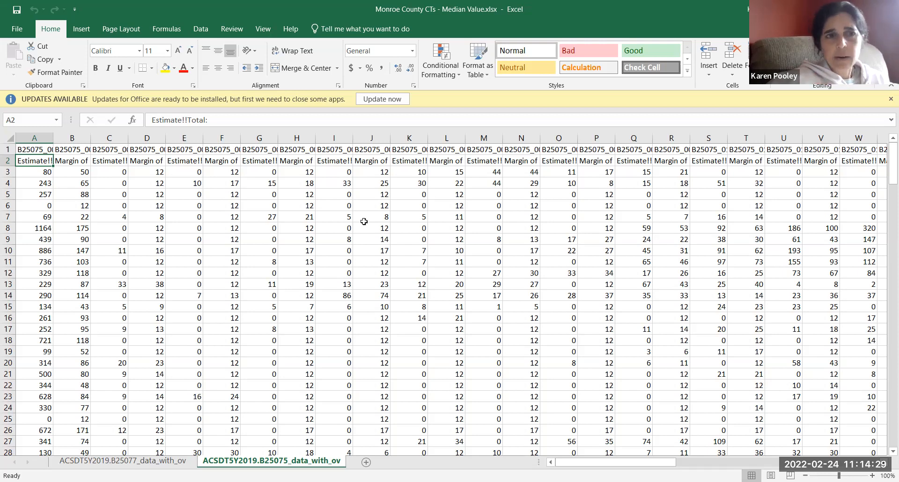
pyautogui.press('Right')
pyautogui.press('Right')
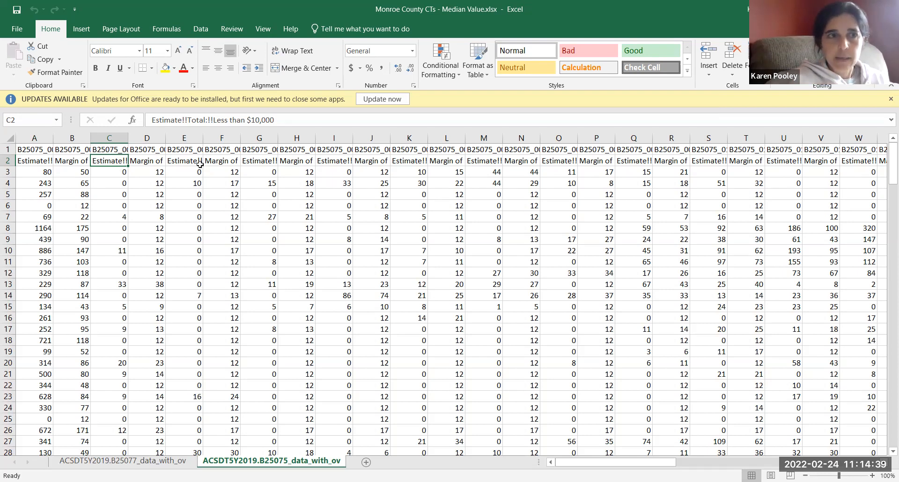
# Step: Copy the whole B25075 table, from cell A1 to the last filled cell BD195
pyautogui.click(44, 149)
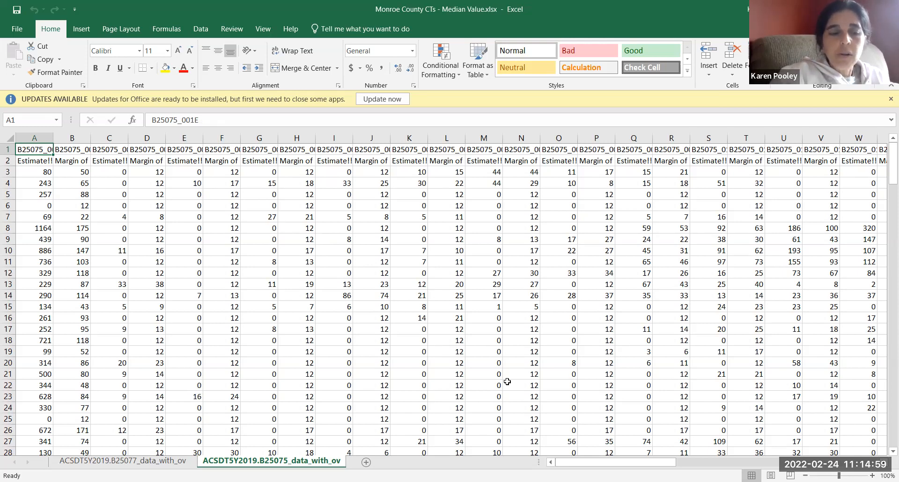
pyautogui.hotkey('ctrl', 'shift', 'End')
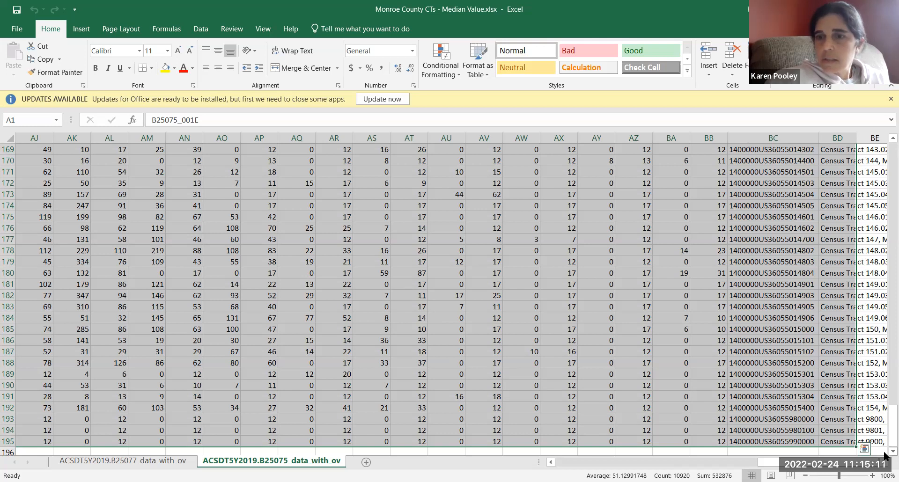
pyautogui.scroll(-1, 885, 453)
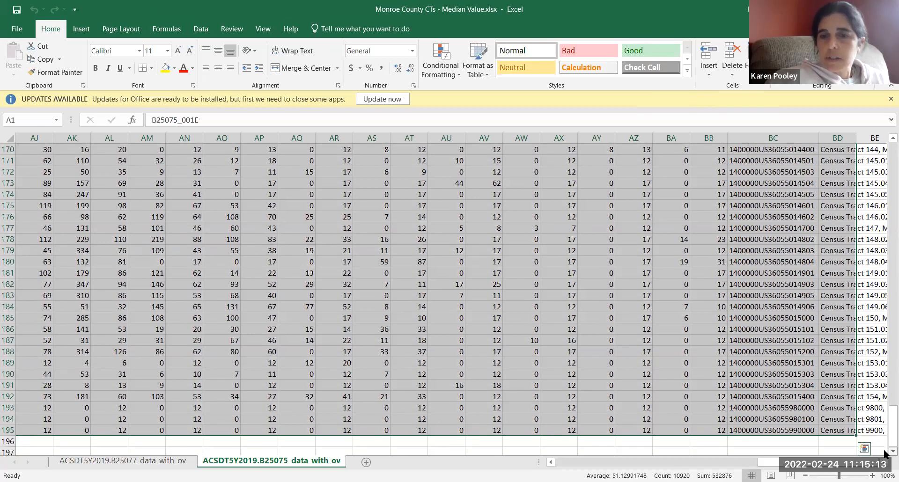
pyautogui.scroll(-1, 872, 445)
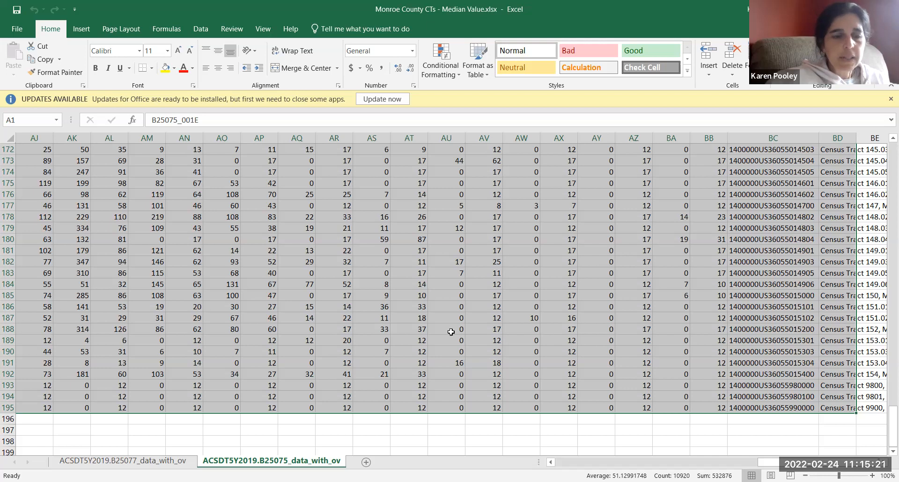
pyautogui.hotkey('ctrl', 'c')
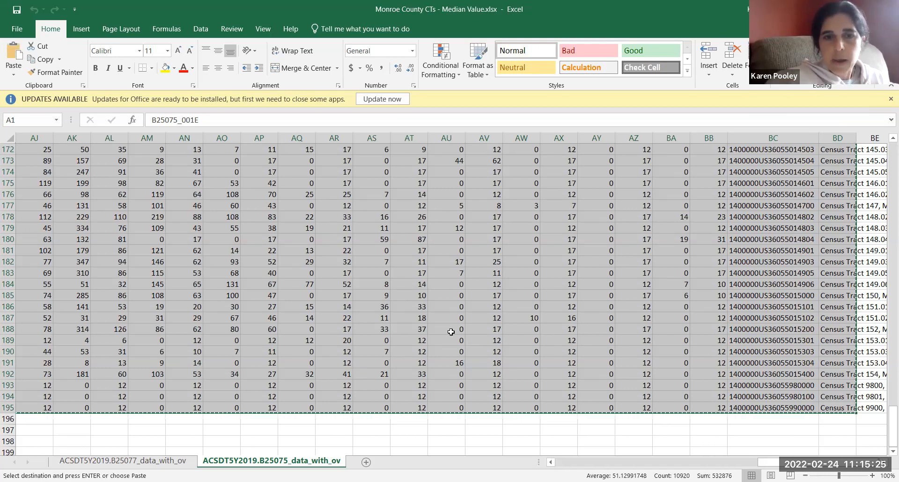
# Step: Paste the copied table transposed at cell A1 of a new sheet and fit column B to its labels
pyautogui.click(366, 463)
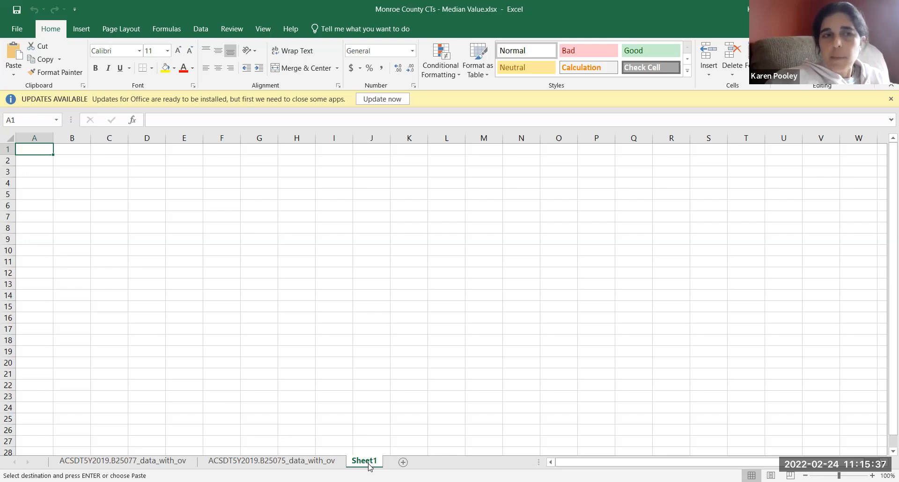
pyautogui.rightClick(40, 153)
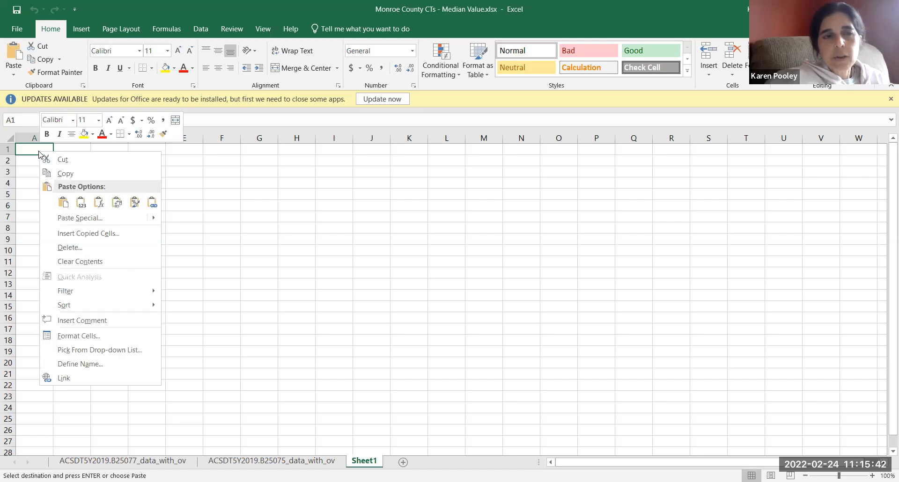
pyautogui.click(10, 75)
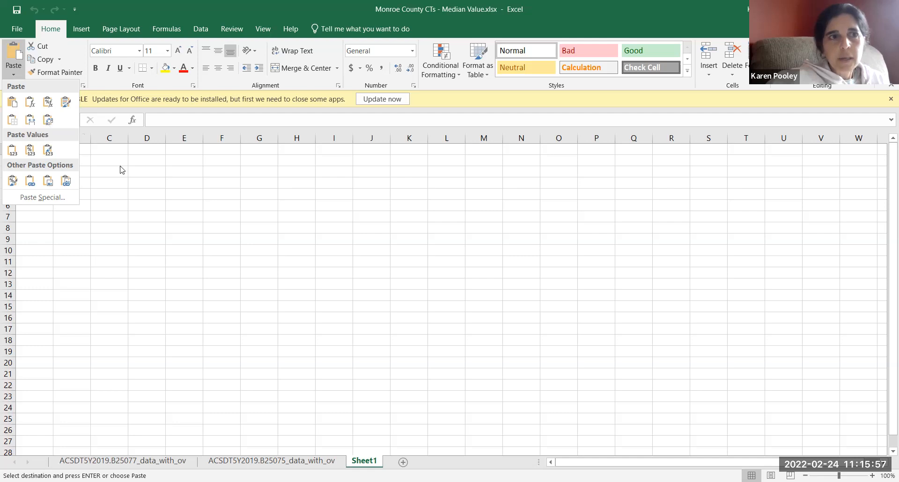
pyautogui.click(38, 149)
pyautogui.rightClick(39, 149)
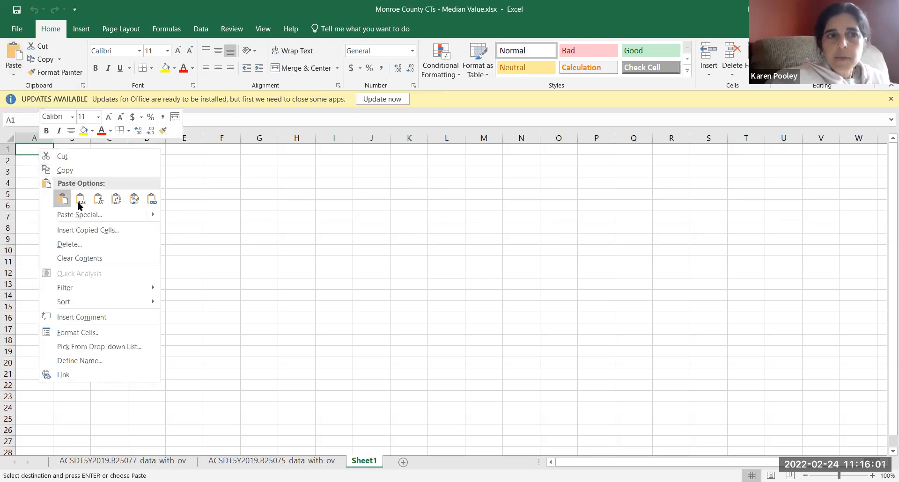
pyautogui.click(117, 201)
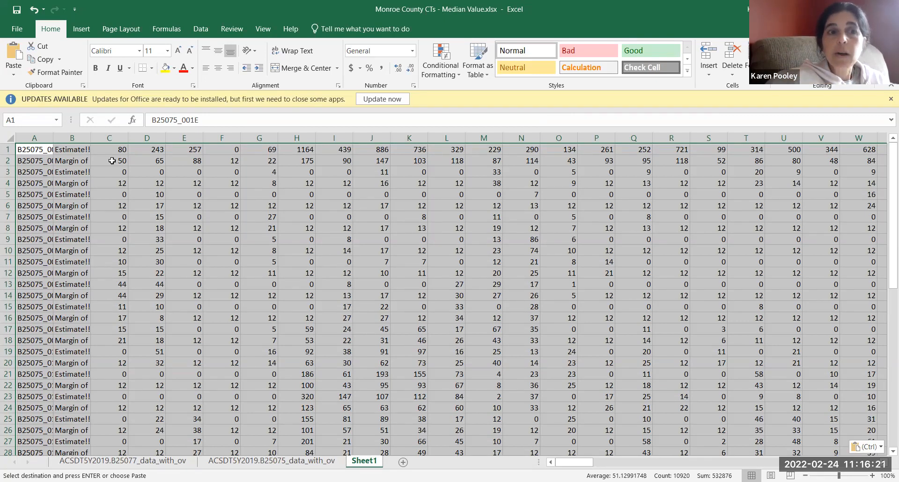
pyautogui.doubleClick(91, 138)
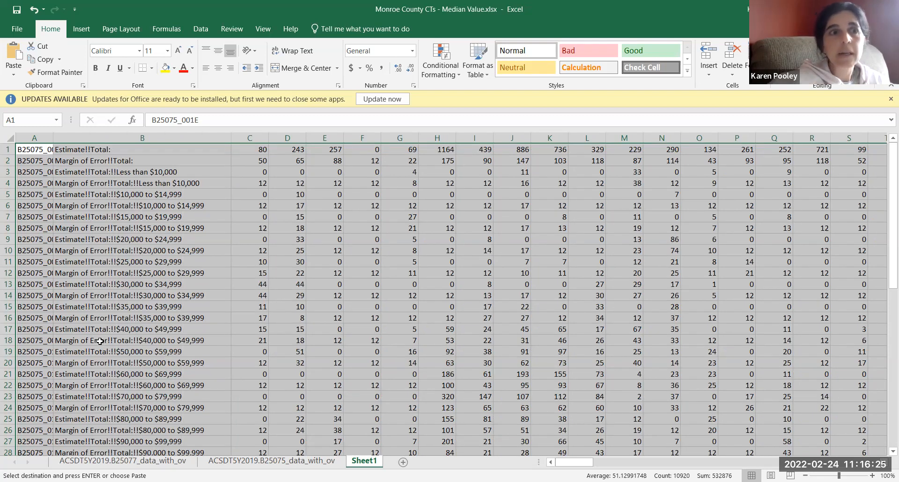
# Step: Insert four blank rows above the transposed data
pyautogui.click(7, 149)
pyautogui.moveTo(10, 177); pyautogui.dragTo(10, 183)
pyautogui.rightClick(12, 180)
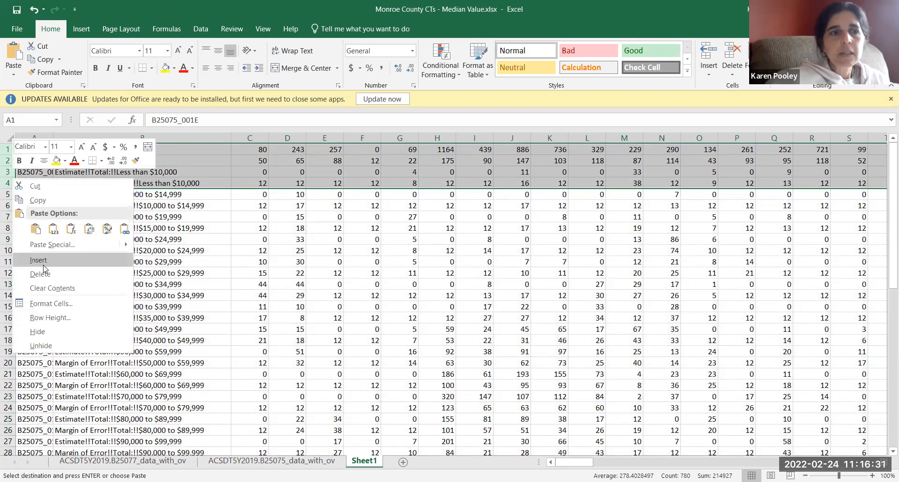
pyautogui.click(41, 261)
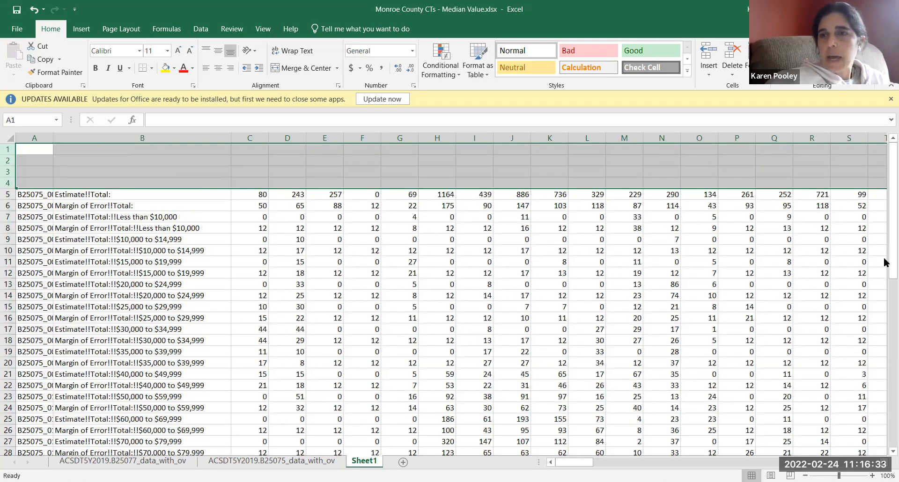
# Step: Copy the GEO_ID and NAME rows from the end of the data into rows 1 and 2
pyautogui.scroll(-6, 885, 281)
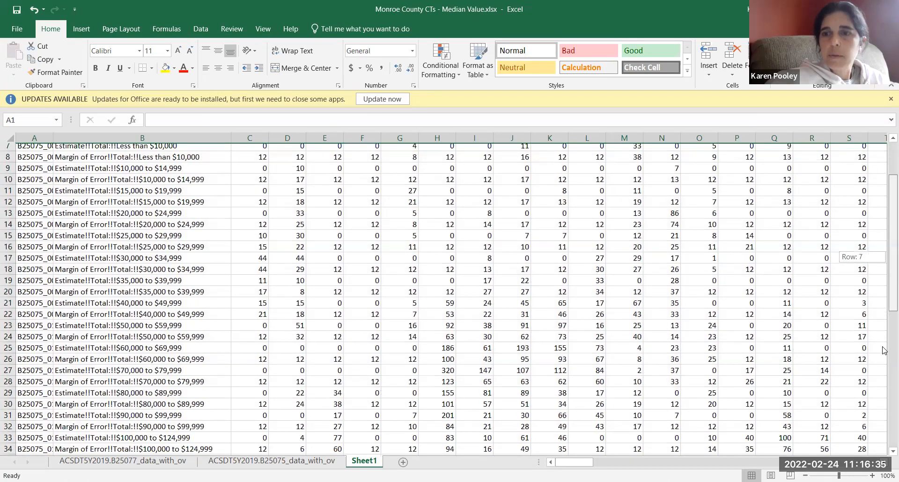
pyautogui.click(884, 353)
pyautogui.moveTo(886, 379); pyautogui.dragTo(885, 461)
pyautogui.moveTo(8, 429); pyautogui.dragTo(7, 435)
pyautogui.hotkey('ctrl', 'c')
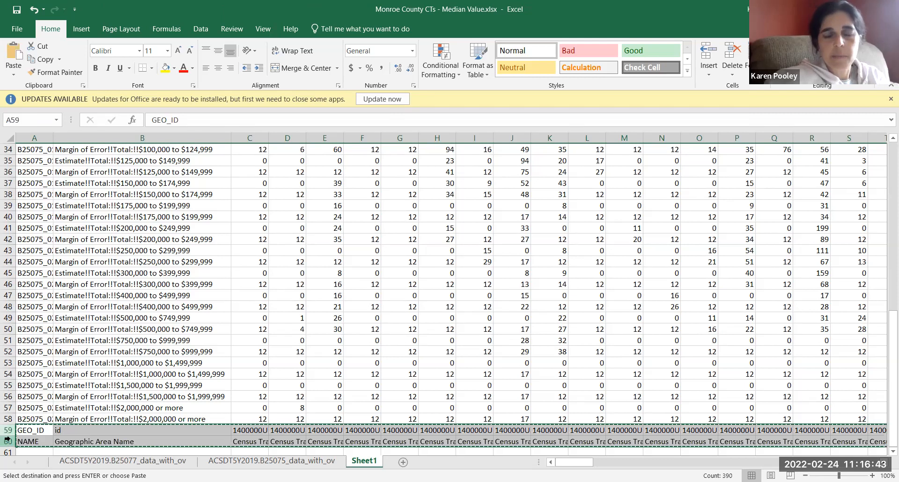
pyautogui.press('Up')
pyautogui.press('Up')
pyautogui.press('Up')
pyautogui.press('Up')
pyautogui.press('Up')
pyautogui.press('Up')
pyautogui.press('Up')
pyautogui.press('Up')
pyautogui.press('Up')
pyautogui.press('Up')
pyautogui.press('Up')
pyautogui.press('Up')
pyautogui.press('Up')
pyautogui.press('Up')
pyautogui.press('Up')
pyautogui.press('Up')
pyautogui.press('Up')
pyautogui.press('Up')
pyautogui.press('Up')
pyautogui.press('Up')
pyautogui.press('Up')
pyautogui.press('Up')
pyautogui.press('Up')
pyautogui.press('Up')
pyautogui.press('Up')
pyautogui.press('Up')
pyautogui.press('Up')
pyautogui.press('Up')
pyautogui.press('Up')
pyautogui.press('Up')
pyautogui.press('Up')
pyautogui.press('Up')
pyautogui.press('Up')
pyautogui.press('Up')
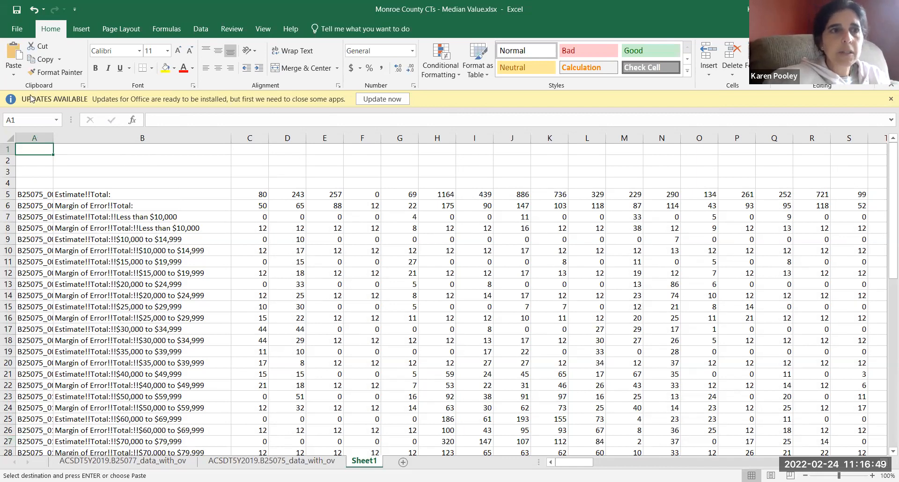
pyautogui.click(15, 53)
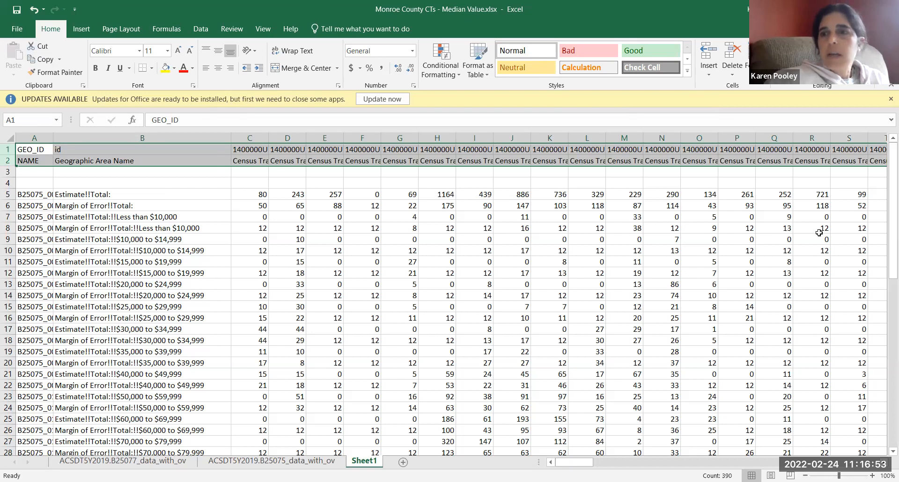
# Step: Delete the empty rows 3 and 4 between the geography headers and the estimates
pyautogui.moveTo(890, 248); pyautogui.dragTo(885, 163)
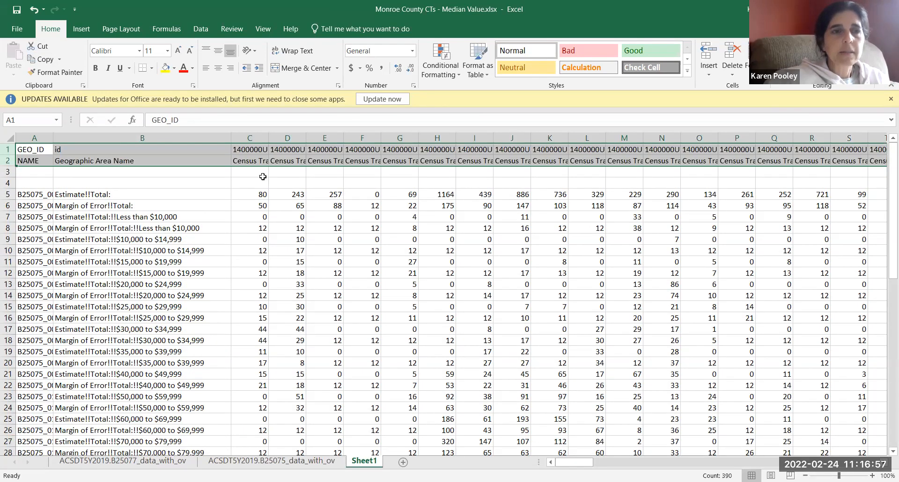
pyautogui.moveTo(8, 171); pyautogui.dragTo(9, 183)
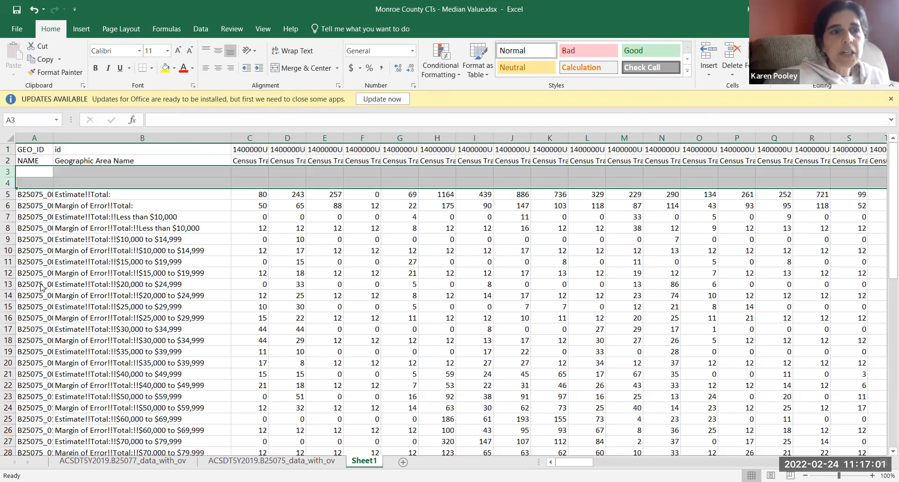
pyautogui.rightClick(10, 178)
pyautogui.click(37, 275)
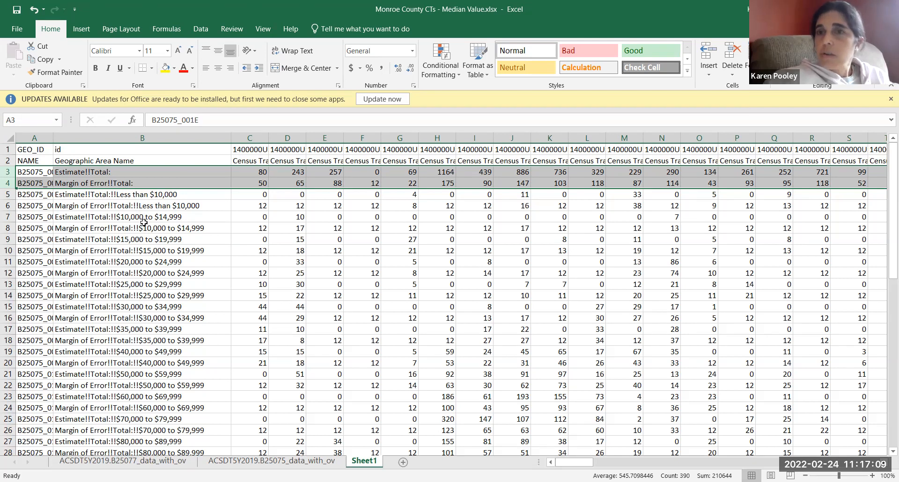
# Step: Examine the alternating Estimate and Margin of Error rows, comparing the total rows with the value range rows
pyautogui.click(55, 187)
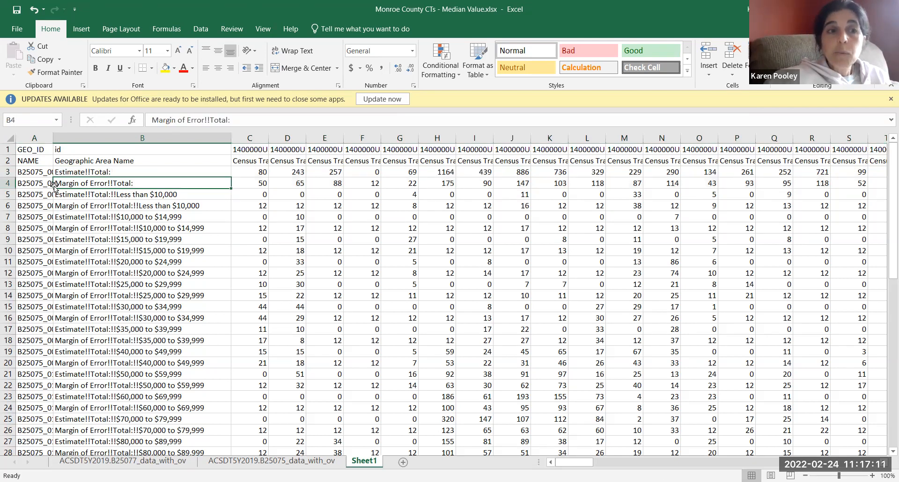
pyautogui.click(7, 183)
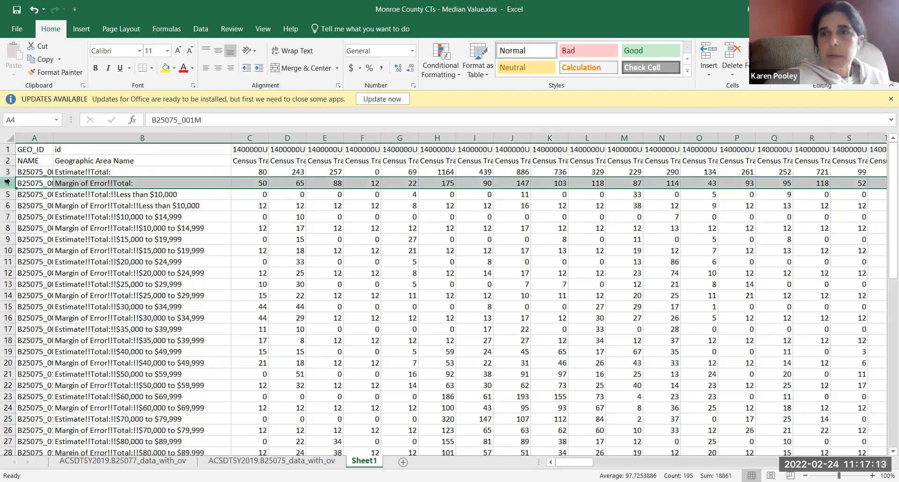
pyautogui.click(7, 205)
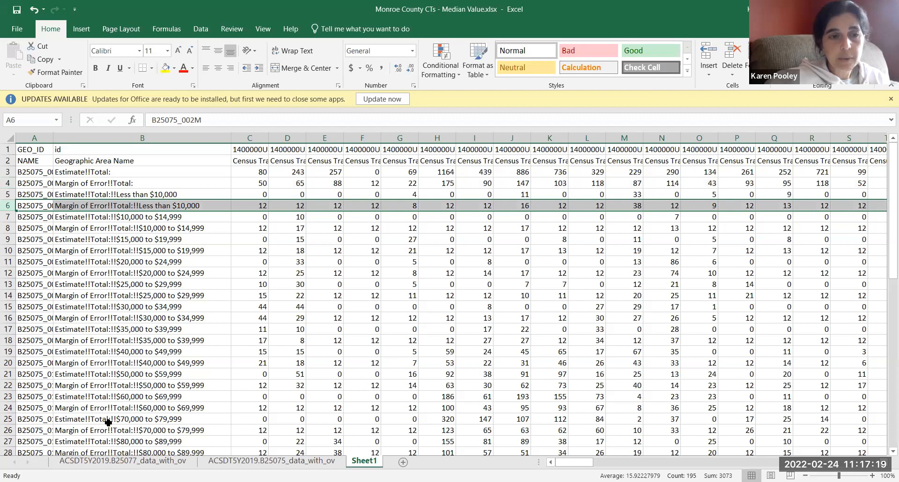
pyautogui.click(8, 172)
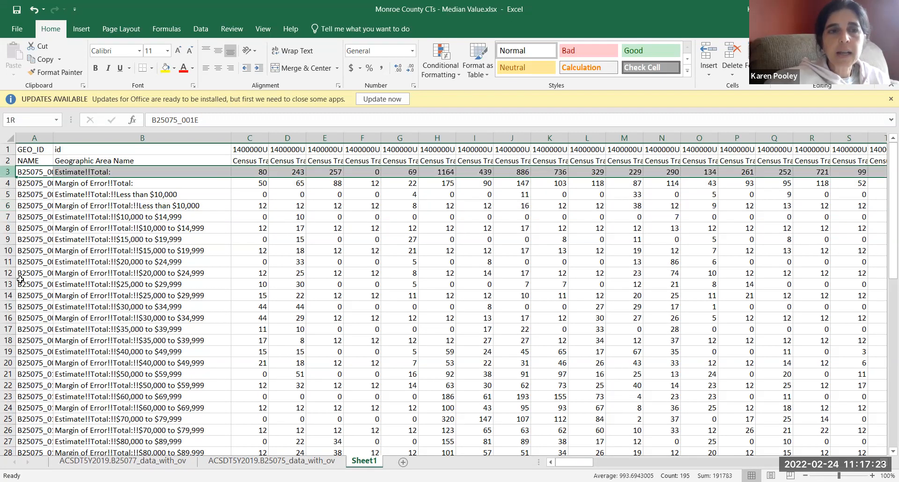
pyautogui.click(102, 306)
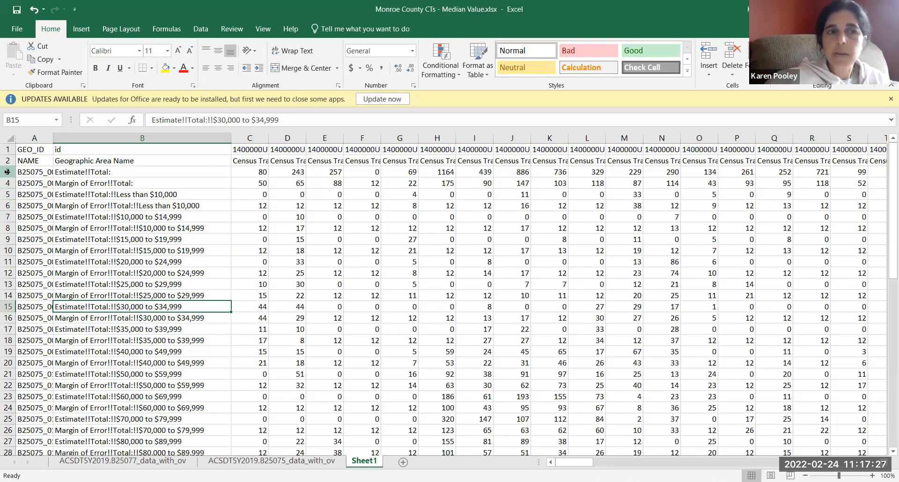
pyautogui.click(28, 171)
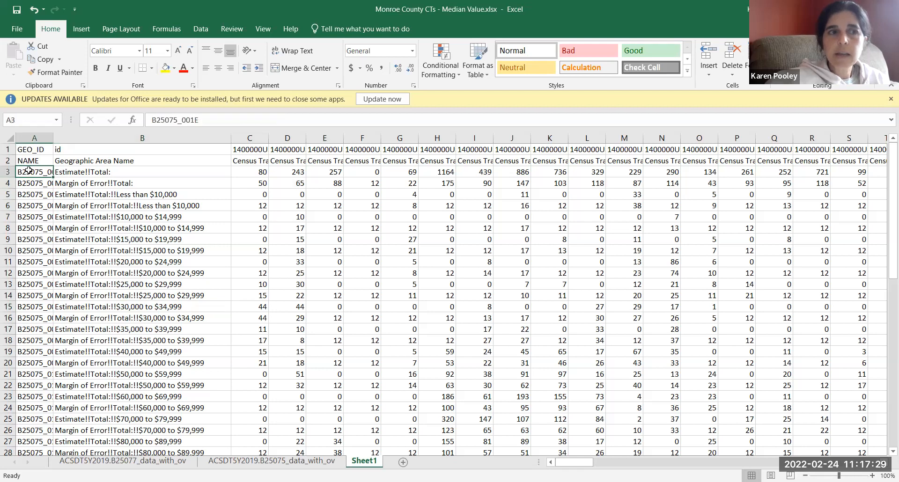
pyautogui.click(77, 171)
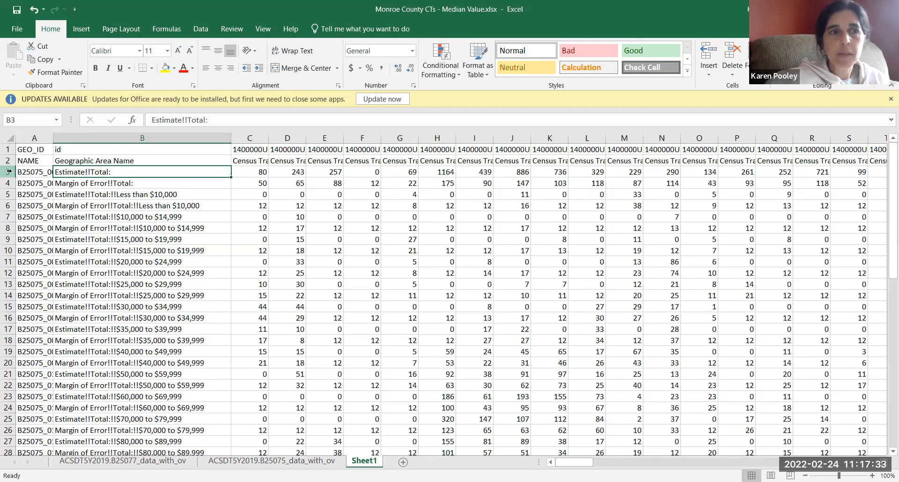
pyautogui.click(11, 172)
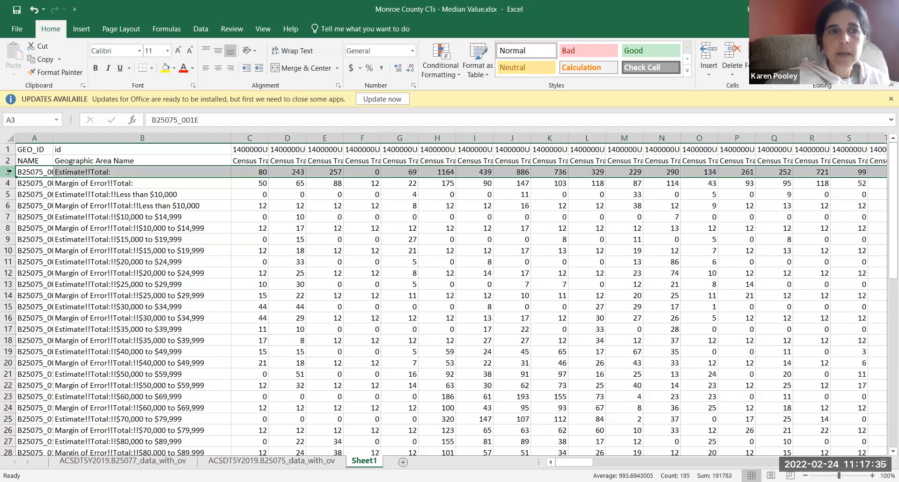
pyautogui.click(82, 227)
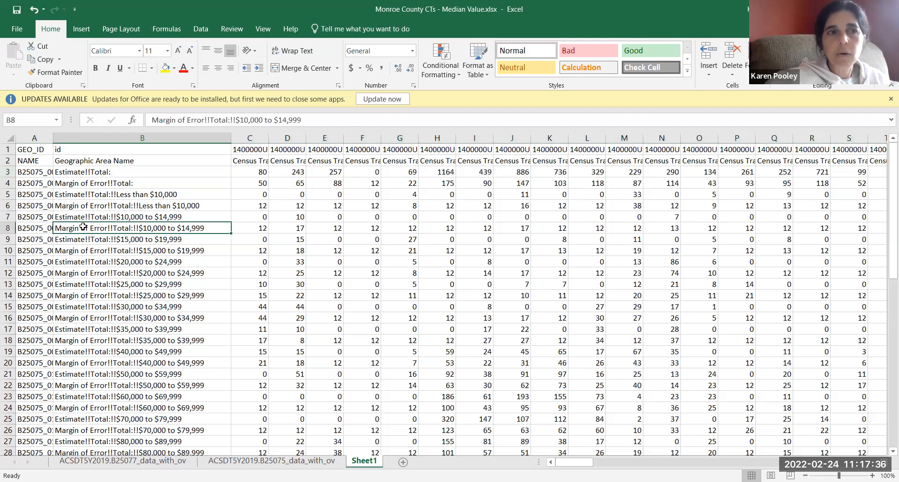
pyautogui.click(141, 137)
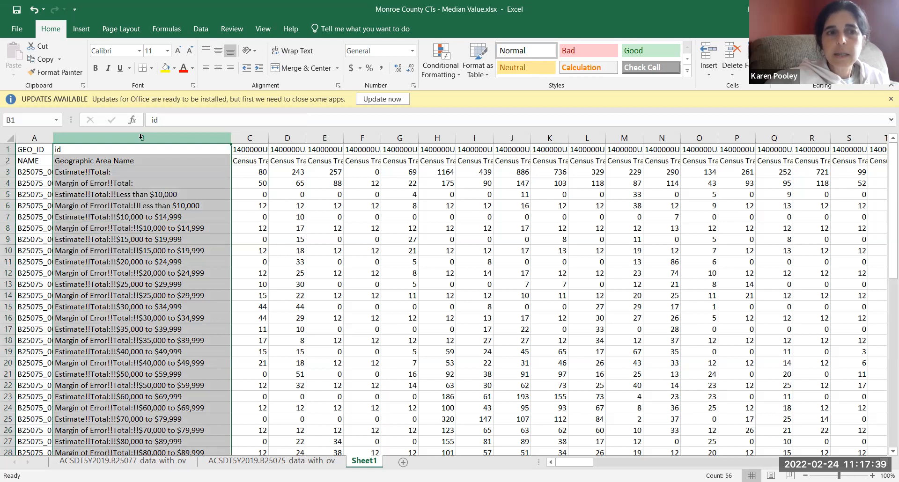
pyautogui.click(134, 164)
pyautogui.click(135, 184)
pyautogui.click(138, 272)
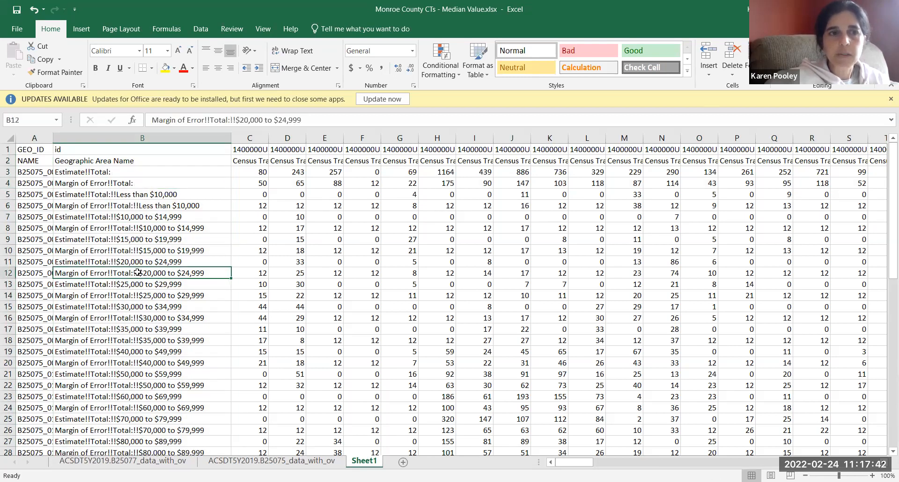
# Step: Sort all estimate and margin of error rows from row 3 down by Geographic Area Name, A to Z, treating the data as having headers
pyautogui.click(7, 172)
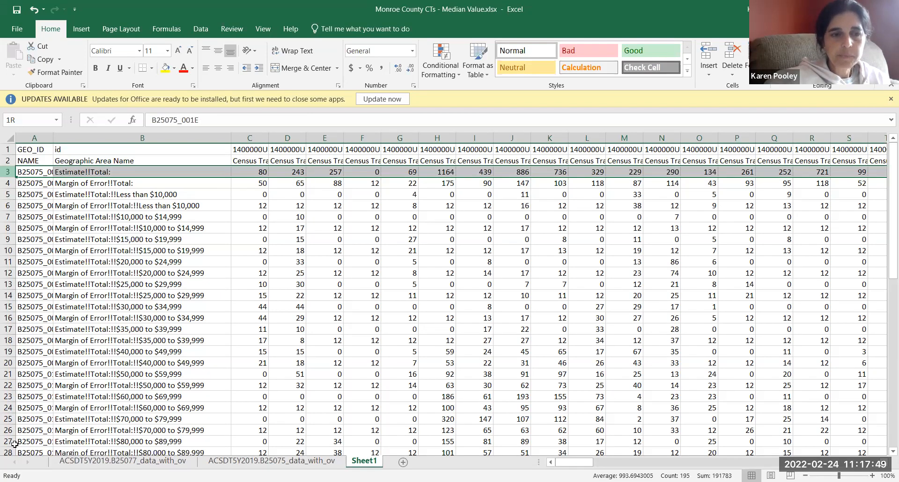
pyautogui.moveTo(7, 172); pyautogui.dragTo(33, 417)
pyautogui.scroll(-1, 883, 300)
pyautogui.click(884, 182)
pyautogui.moveTo(884, 183); pyautogui.dragTo(887, 167)
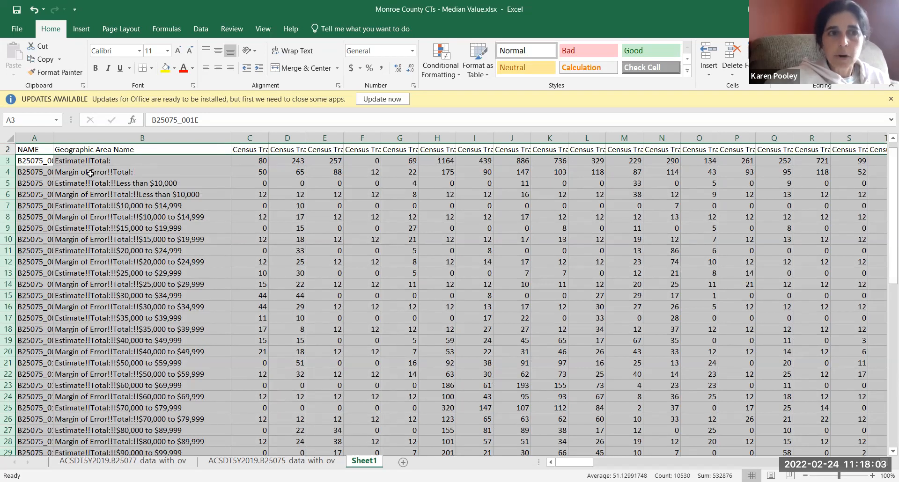
pyautogui.click(201, 34)
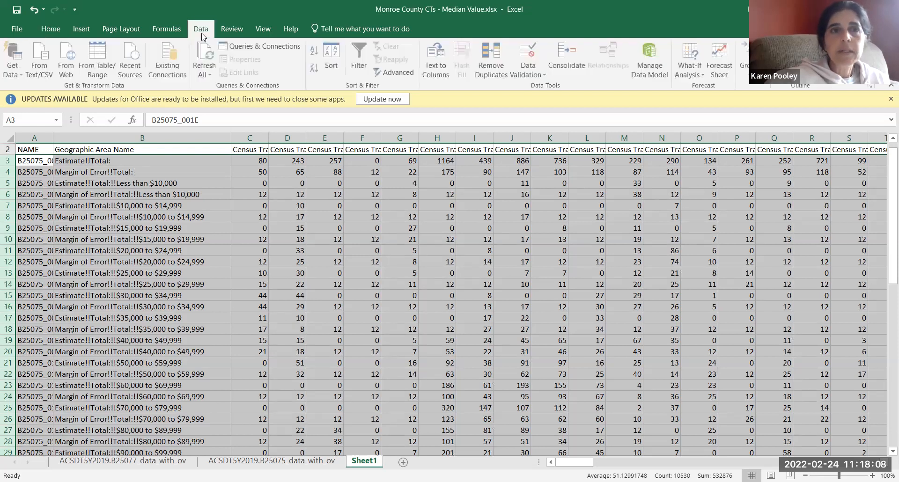
pyautogui.click(331, 67)
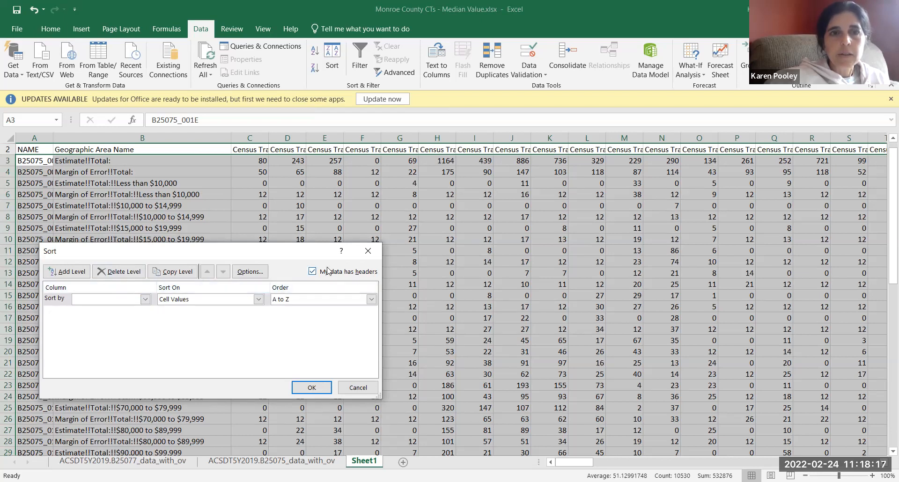
pyautogui.click(145, 300)
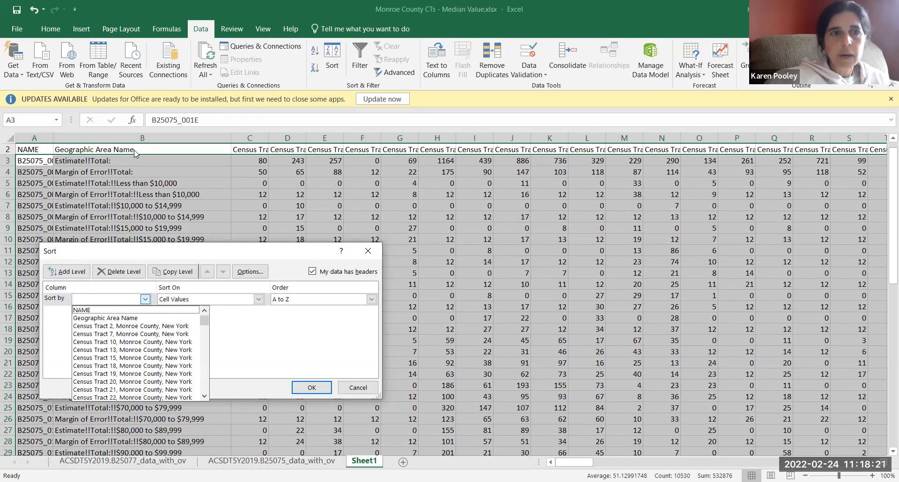
pyautogui.click(120, 318)
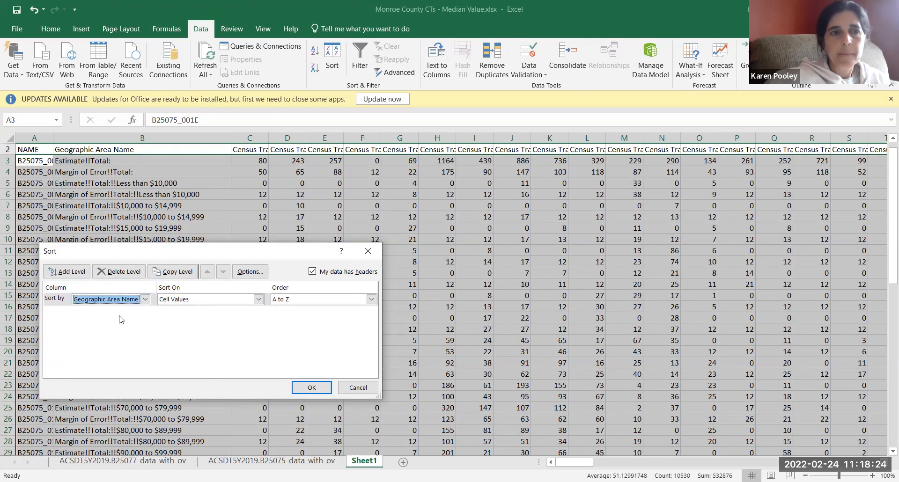
pyautogui.click(311, 389)
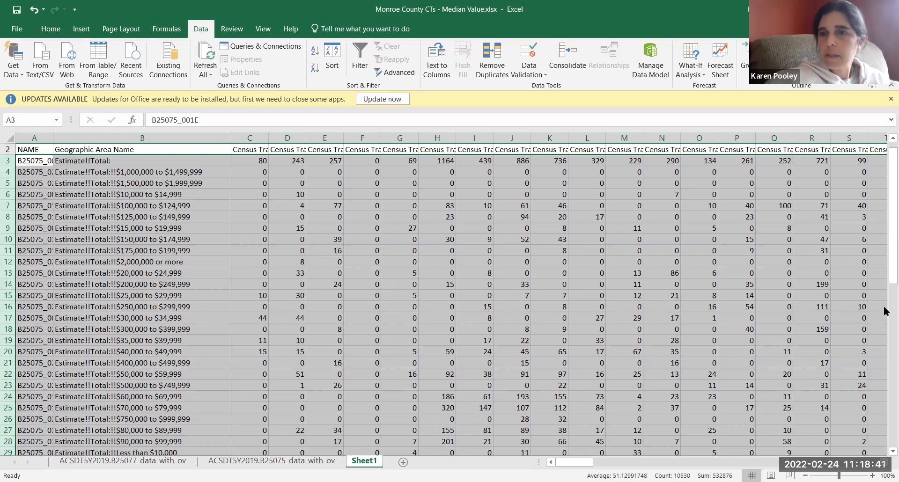
# Step: Delete all the Margin of Error rows, from row 30 to row 56
pyautogui.moveTo(885, 275); pyautogui.dragTo(886, 412)
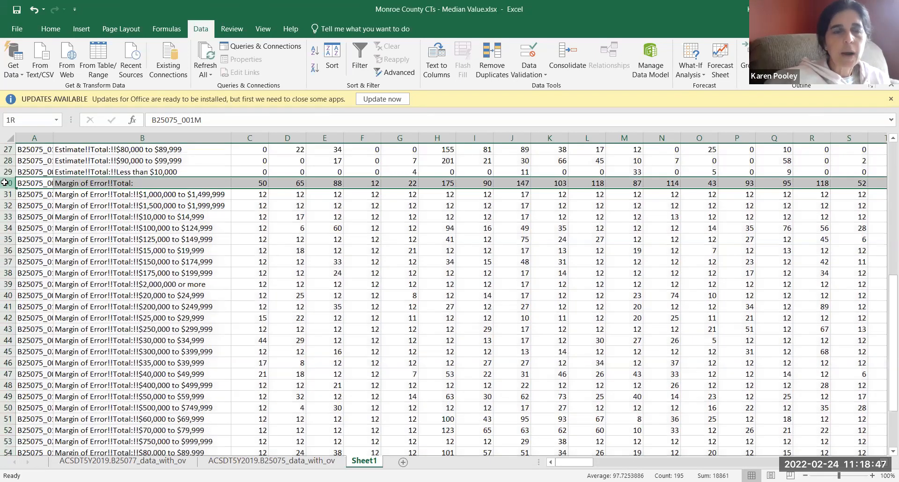
pyautogui.click(7, 183)
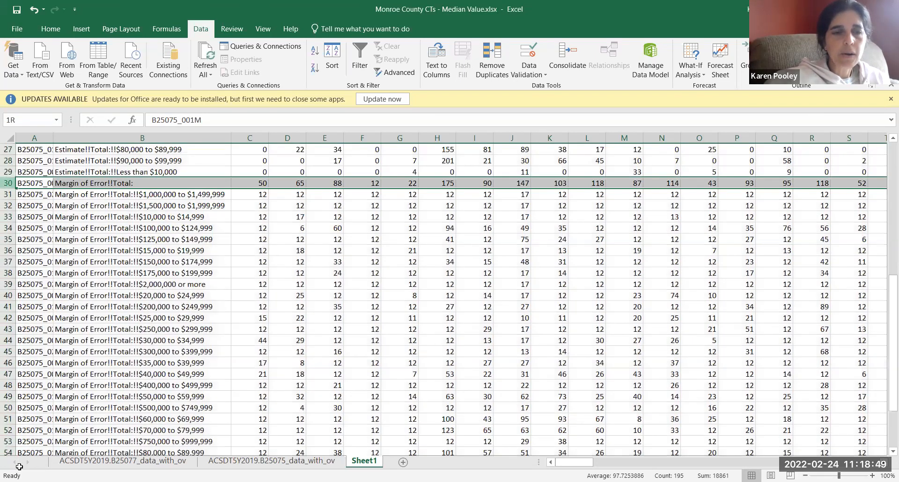
pyautogui.hotkey('ctrl', 'shift', 'Down')
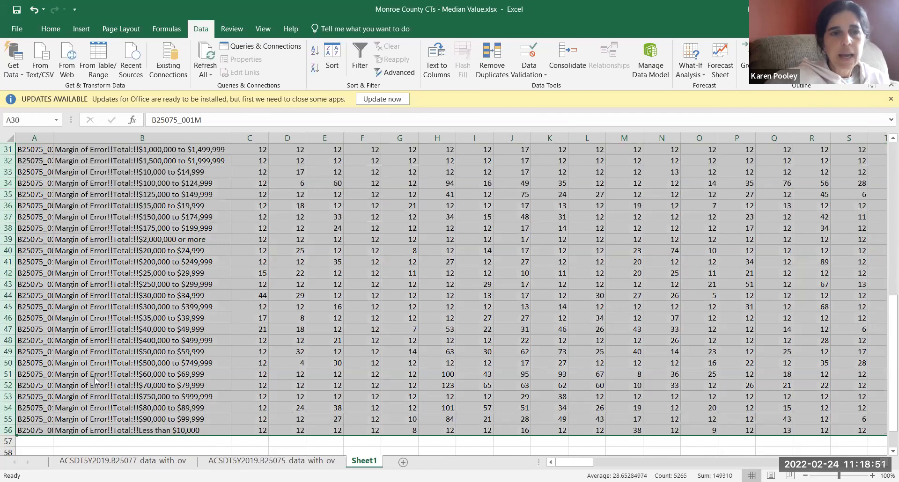
pyautogui.rightClick(95, 380)
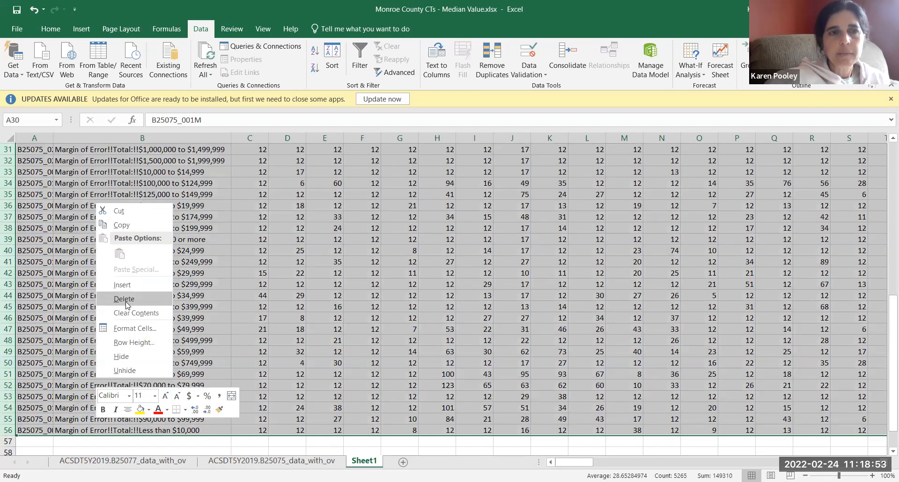
pyautogui.click(126, 298)
# Step: Widen column A to fit its full B25075 variable codes
pyautogui.click(182, 361)
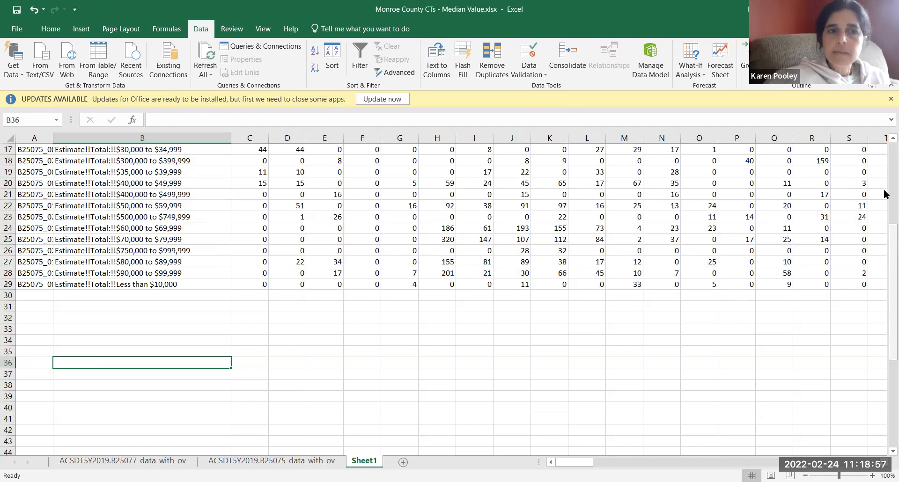
pyautogui.scroll(5, 885, 194)
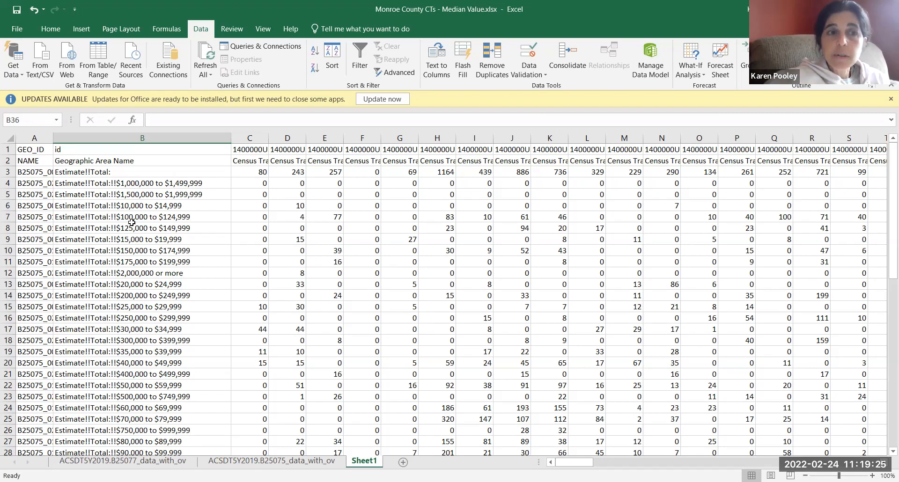
pyautogui.doubleClick(52, 137)
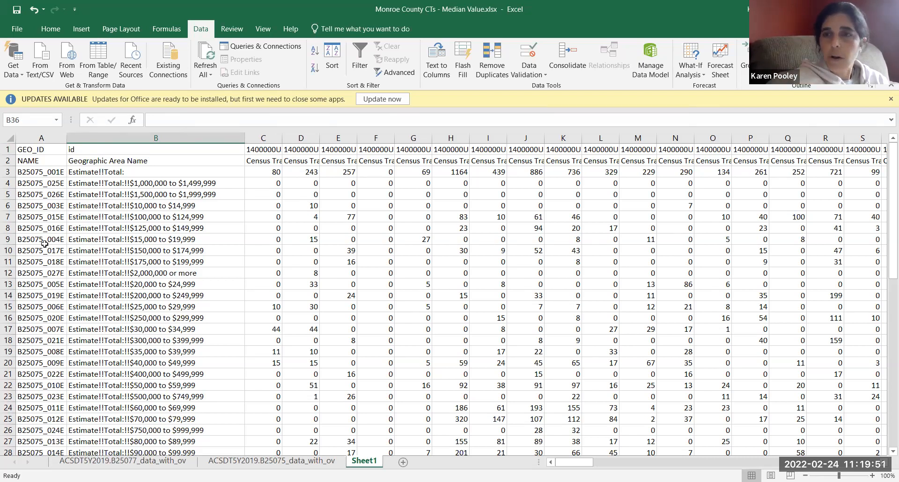
# Step: Sort the estimate rows 3 to 29 by Column A, A to Z, with the data set as having no headers
pyautogui.click(8, 171)
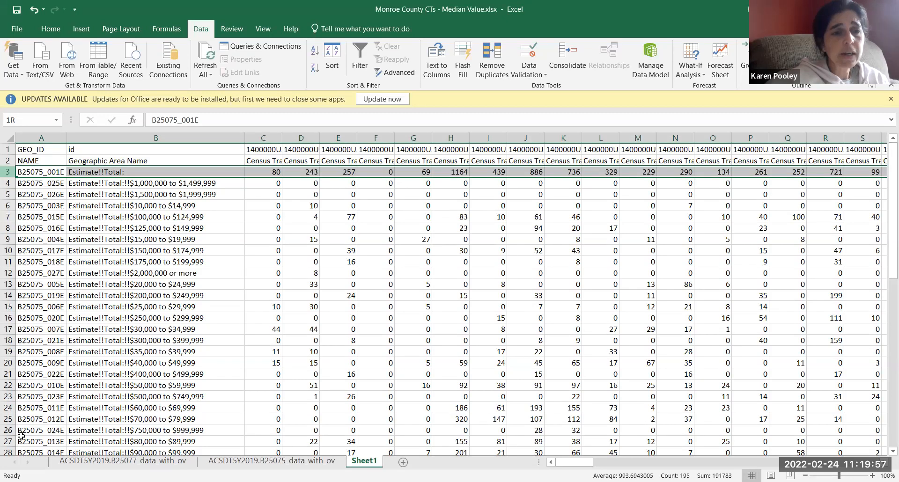
pyautogui.hotkey('ctrl', 'shift', 'Down')
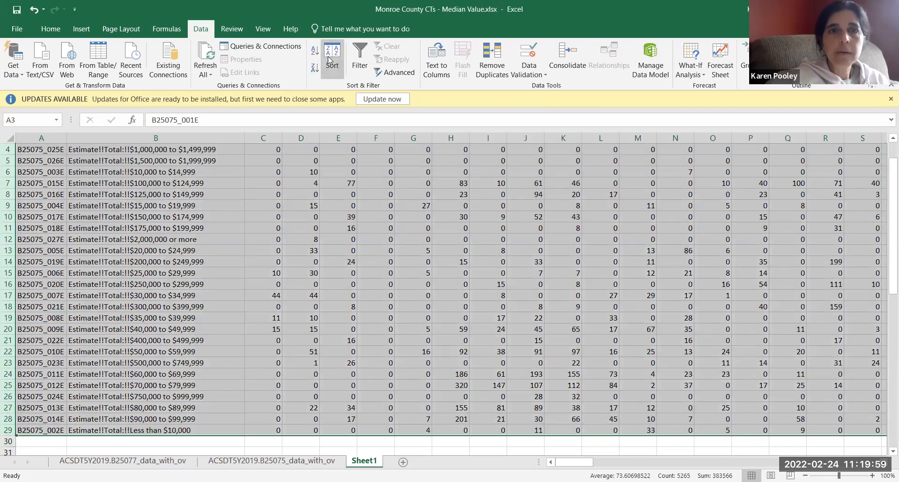
pyautogui.click(330, 59)
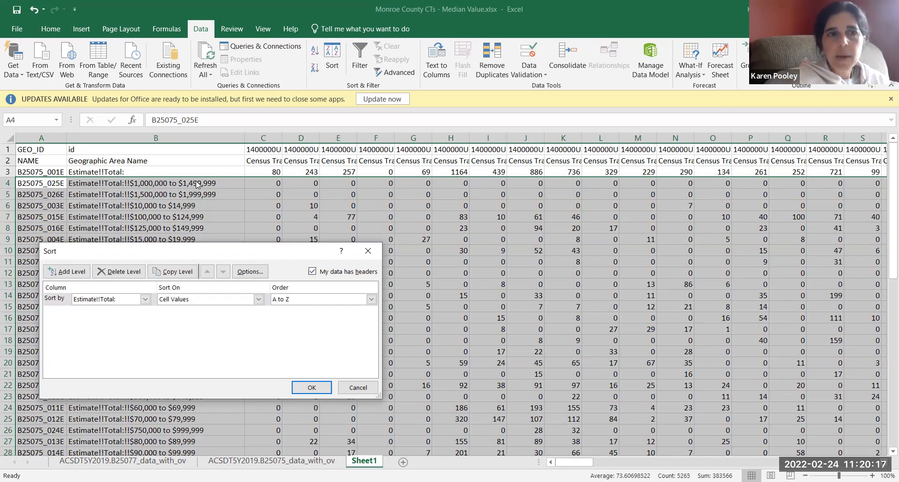
pyautogui.click(313, 271)
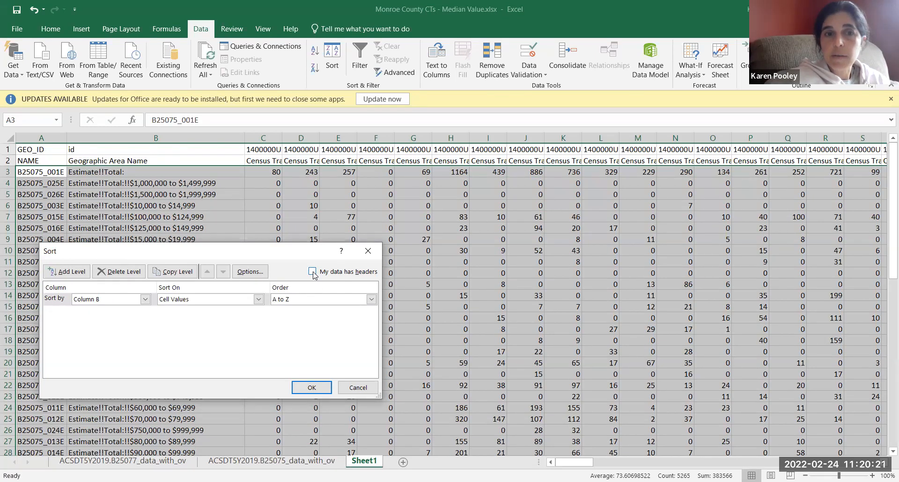
pyautogui.click(313, 272)
pyautogui.click(312, 272)
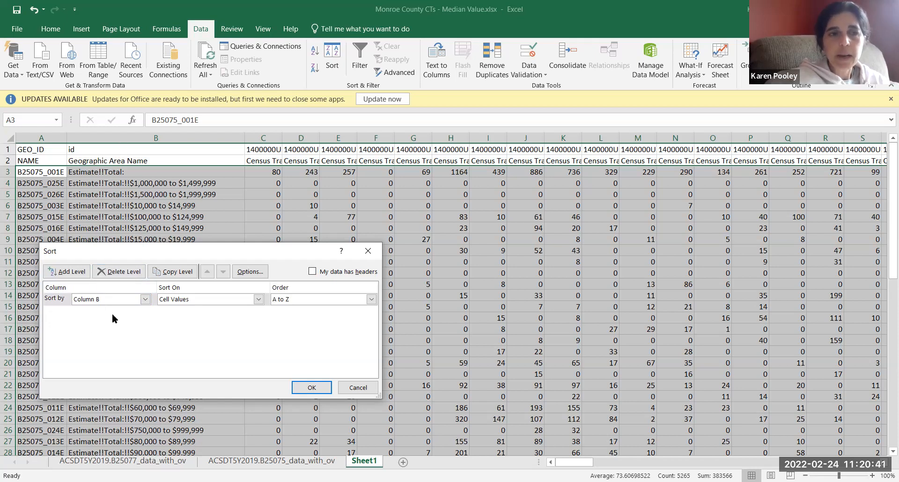
pyautogui.click(145, 299)
pyautogui.click(145, 311)
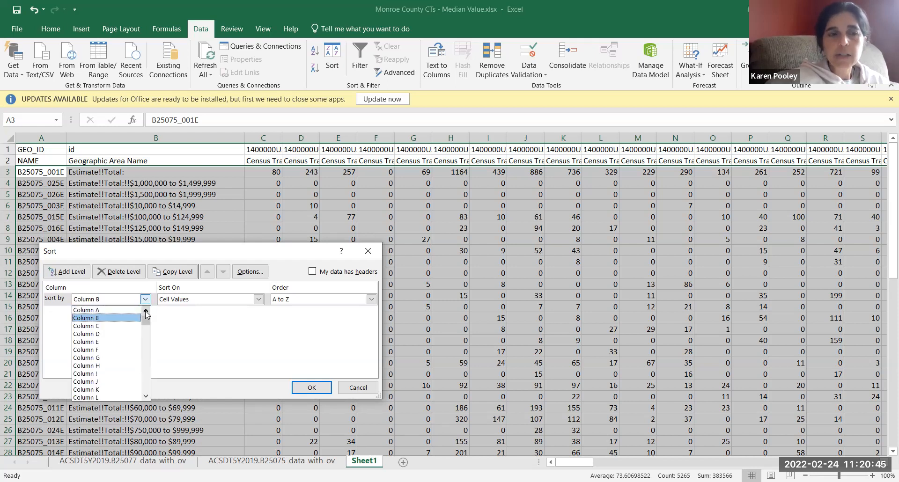
pyautogui.click(126, 310)
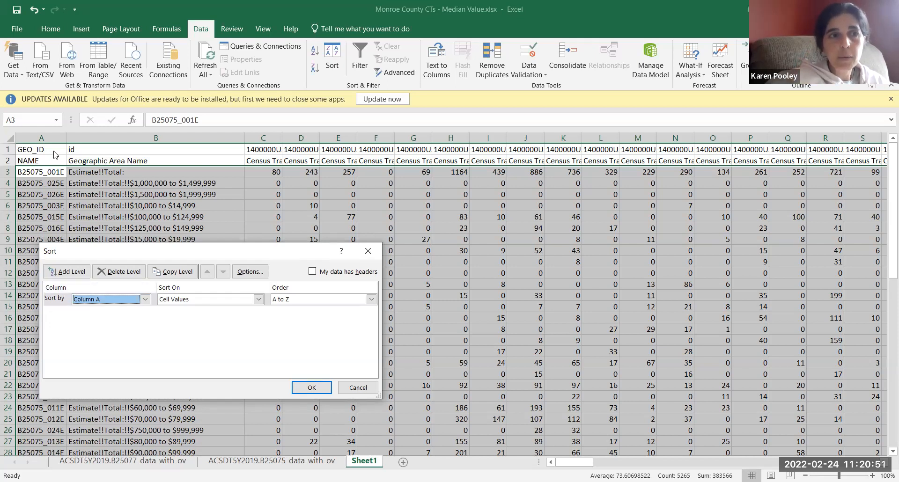
pyautogui.click(311, 388)
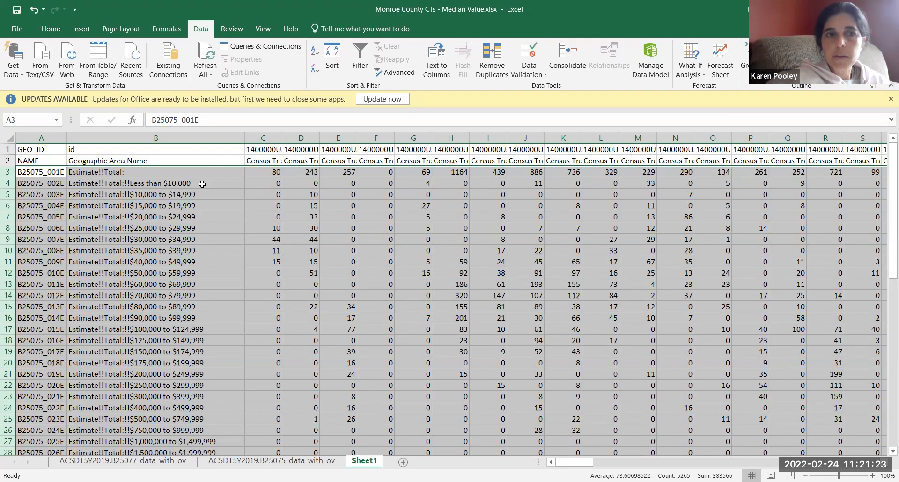
# Step: Insert two blank rows between the Estimate Total row and the Less than $10,000 row
pyautogui.click(203, 318)
pyautogui.moveTo(9, 183); pyautogui.dragTo(9, 190)
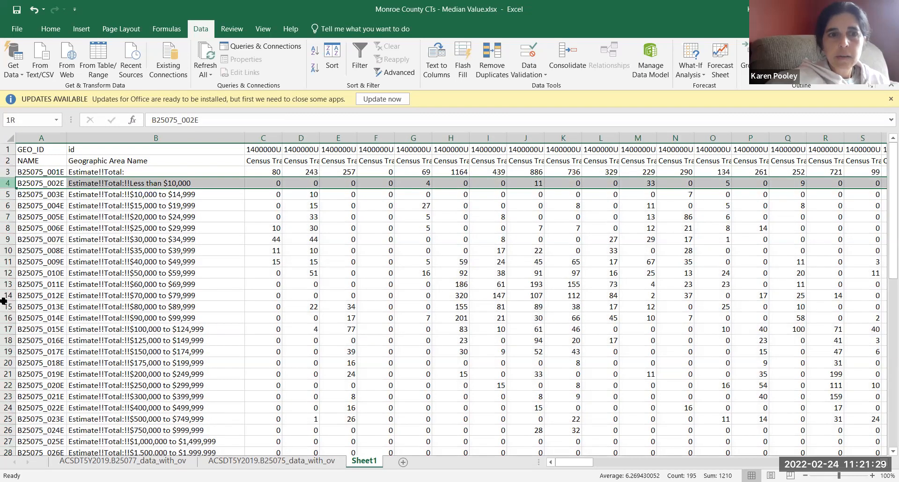
pyautogui.keyDown('shift'); pyautogui.click(147, 318); pyautogui.keyUp('shift')
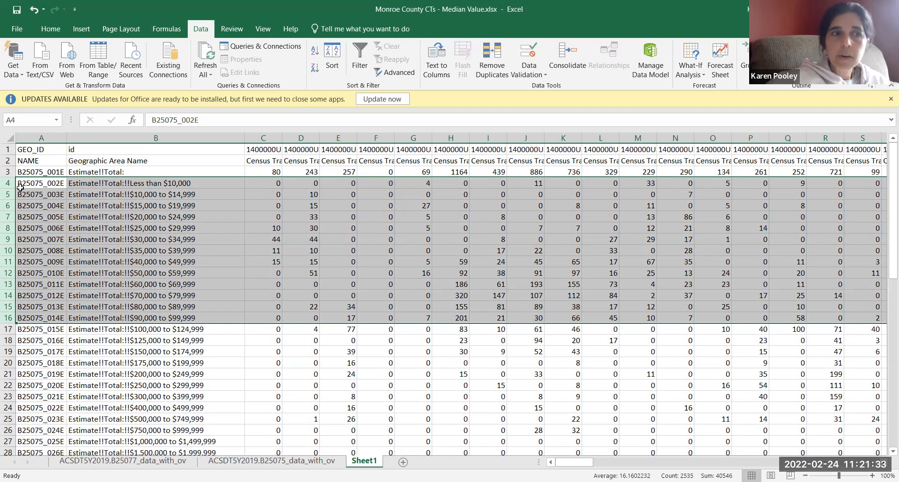
pyautogui.moveTo(7, 183); pyautogui.dragTo(7, 194)
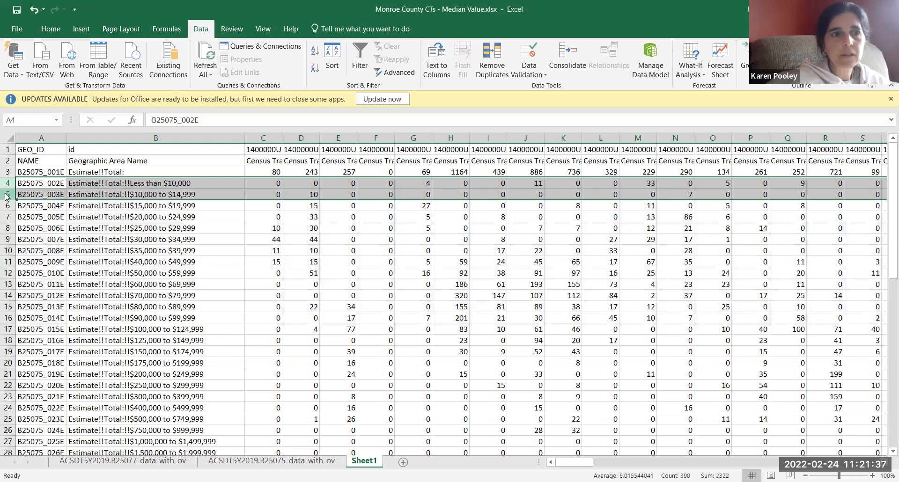
pyautogui.rightClick(6, 196)
pyautogui.click(36, 280)
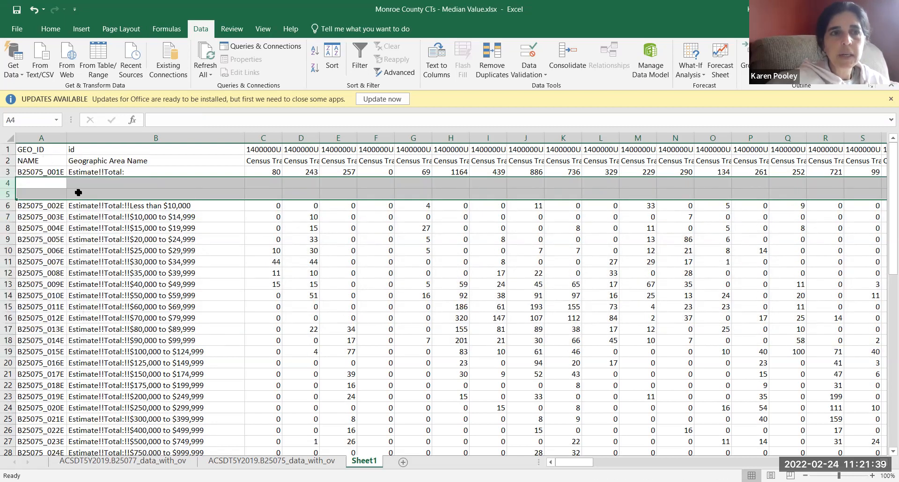
# Step: Enter the label "Value less than $100,000" in cell B4
pyautogui.click(94, 183)
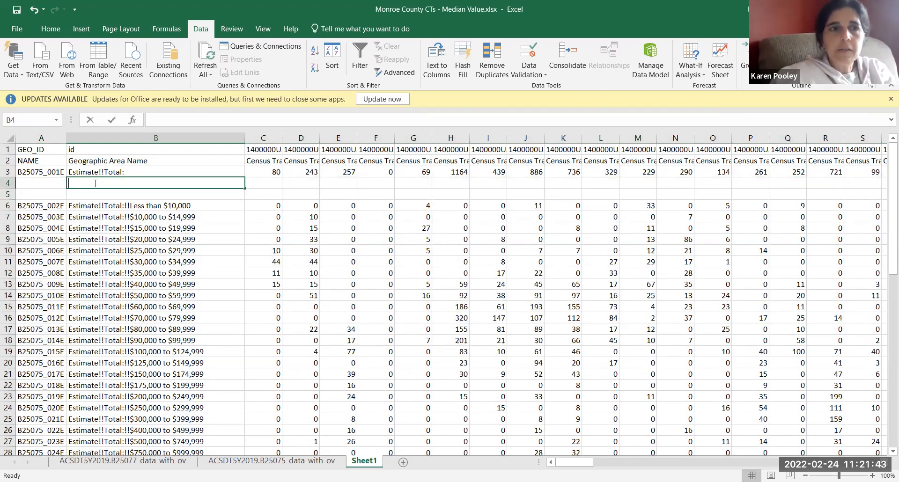
pyautogui.write('Value less than $100,000')
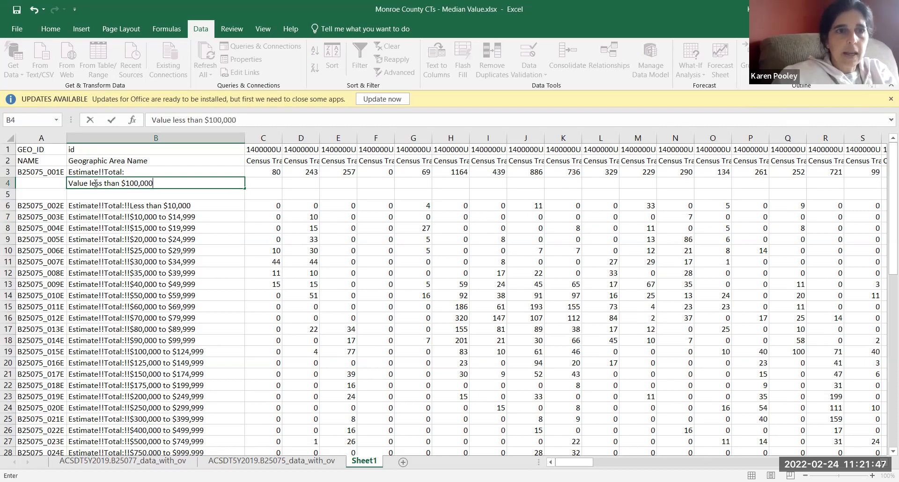
pyautogui.press('Tab')
# Step: Replace the header in cell A1 with FULLID
pyautogui.press('Left')
pyautogui.press('Left')
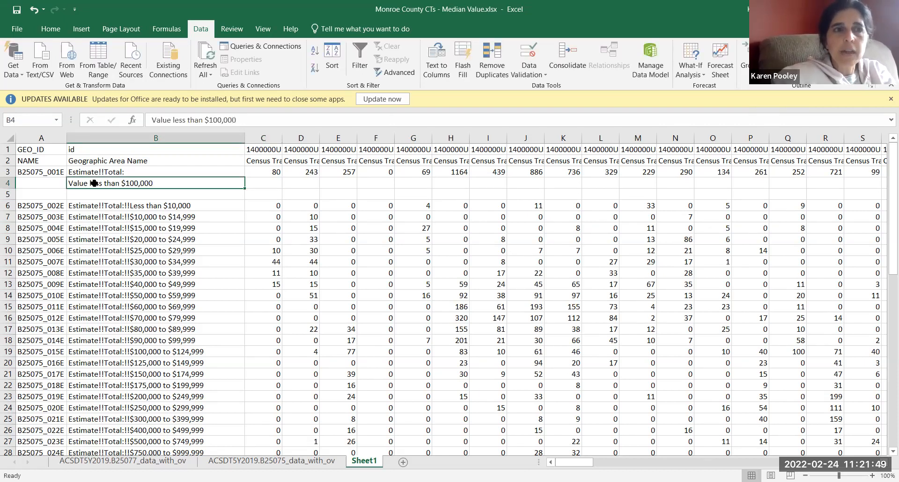
pyautogui.press('Up')
pyautogui.press('Up')
pyautogui.press('Up')
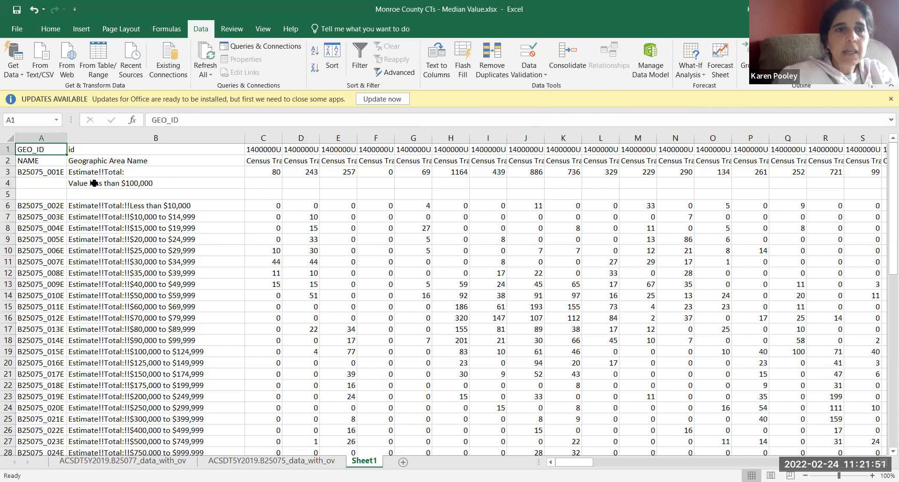
pyautogui.write('FULLID')
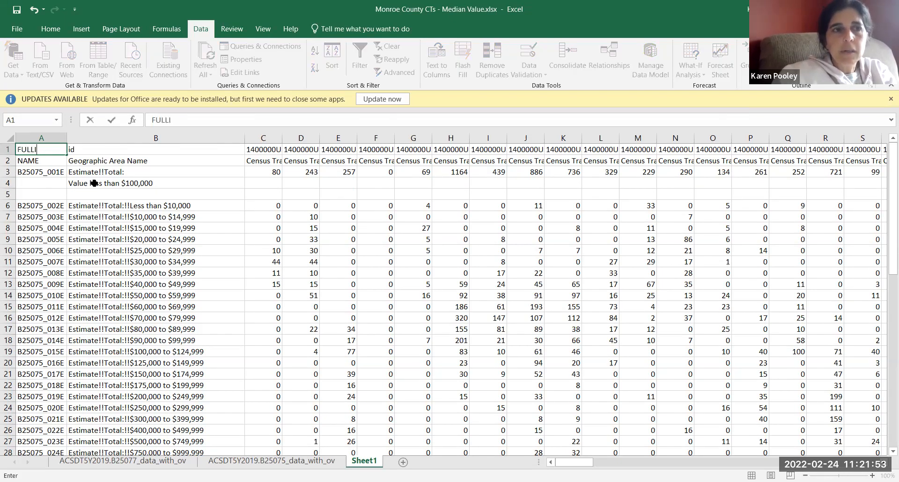
pyautogui.click(7, 147)
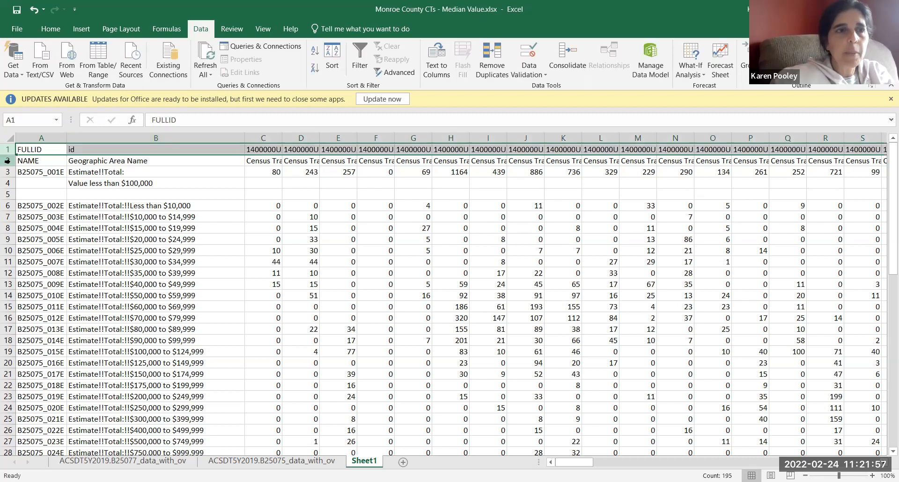
pyautogui.click(24, 162)
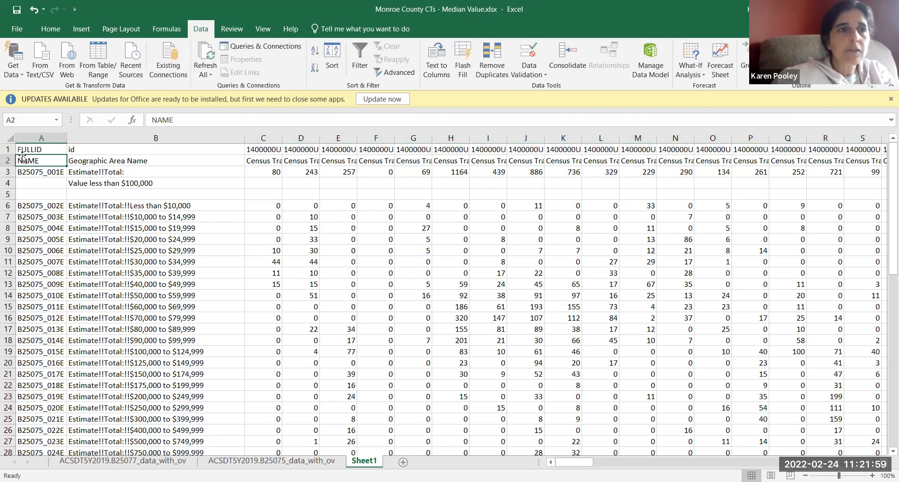
# Step: Replace the labels in cells A2 and A3 with GEOGRAPHY and OWNERUNITS
pyautogui.write('GEOGRAPHY')
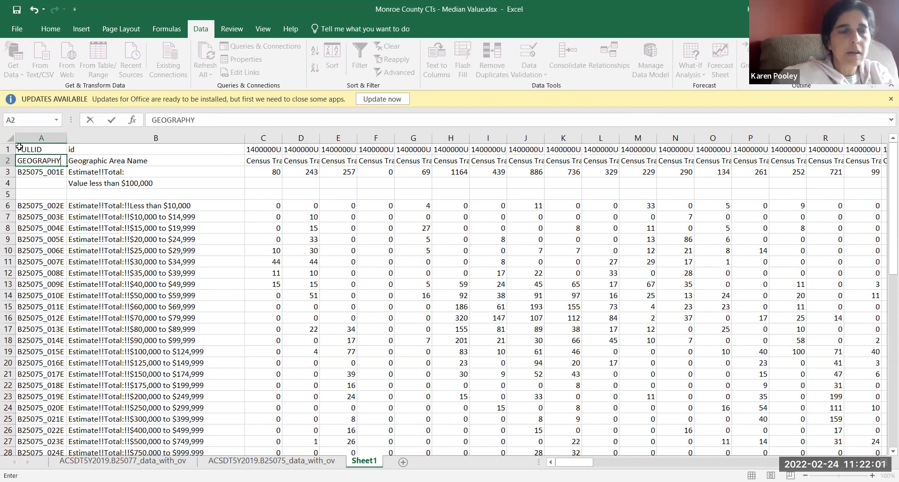
pyautogui.press('Return')
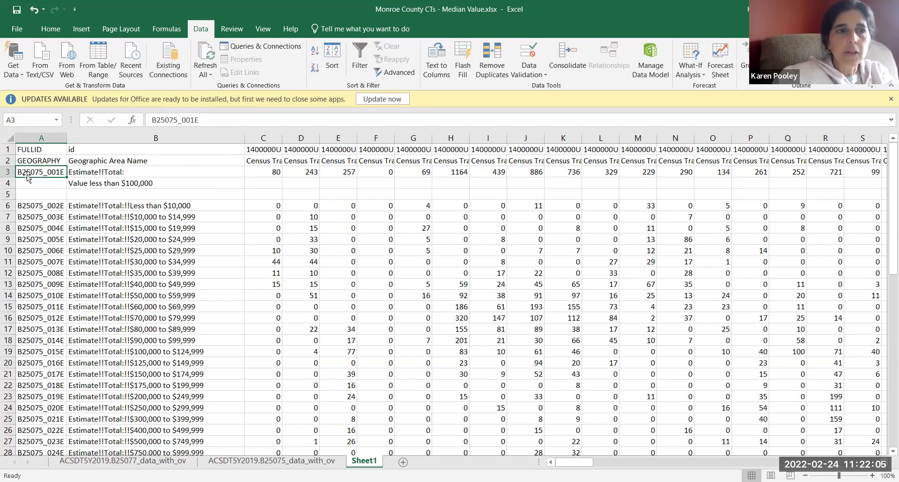
pyautogui.write('OWNER')
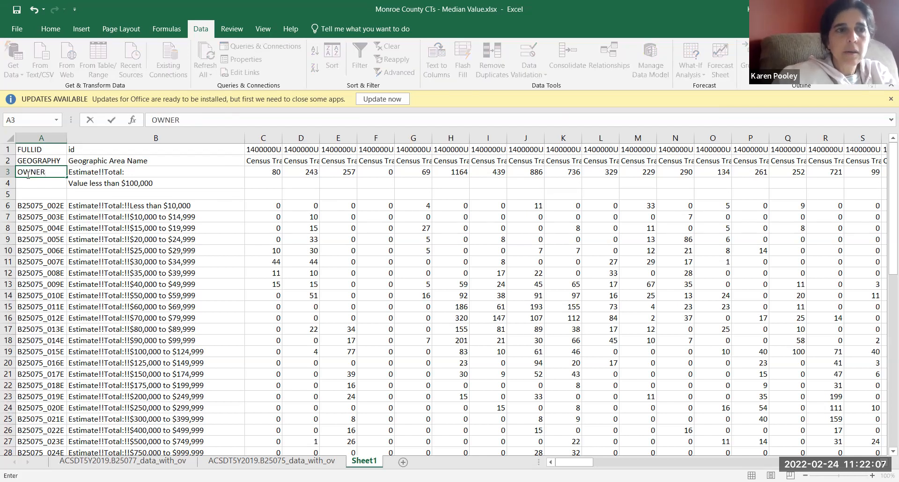
pyautogui.write('UNITS')
pyautogui.press('Return')
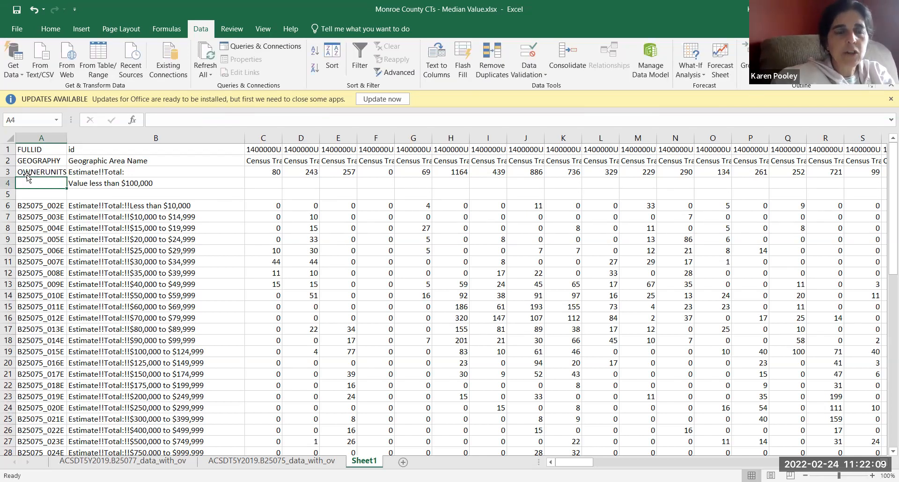
# Step: Fit column A to its contents and enter VL100K in cell A4
pyautogui.doubleClick(66, 137)
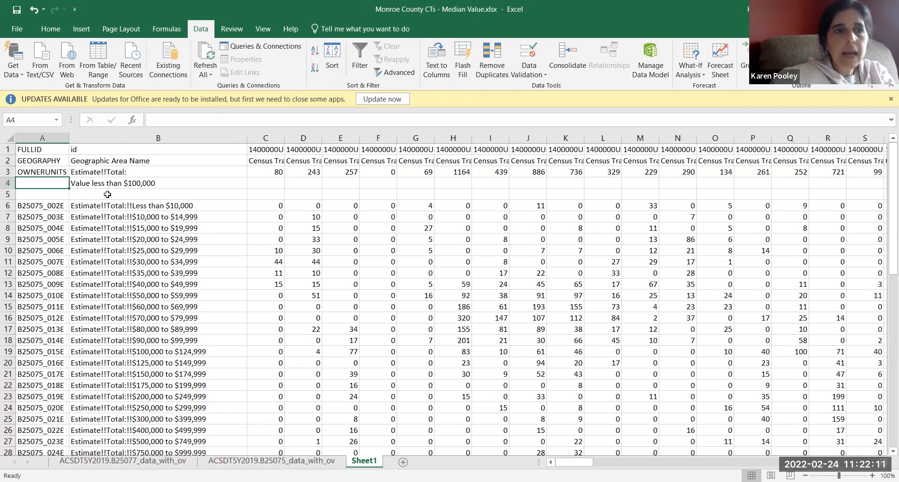
pyautogui.write('VL100K')
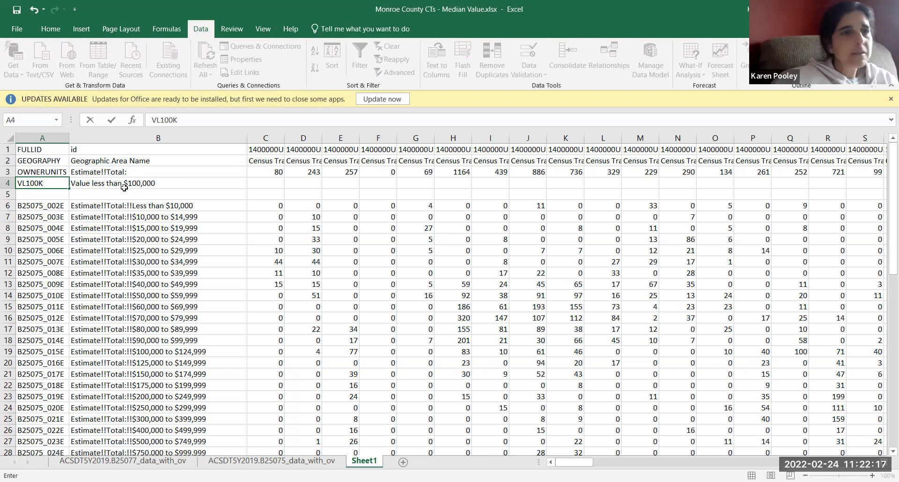
pyautogui.click(63, 192)
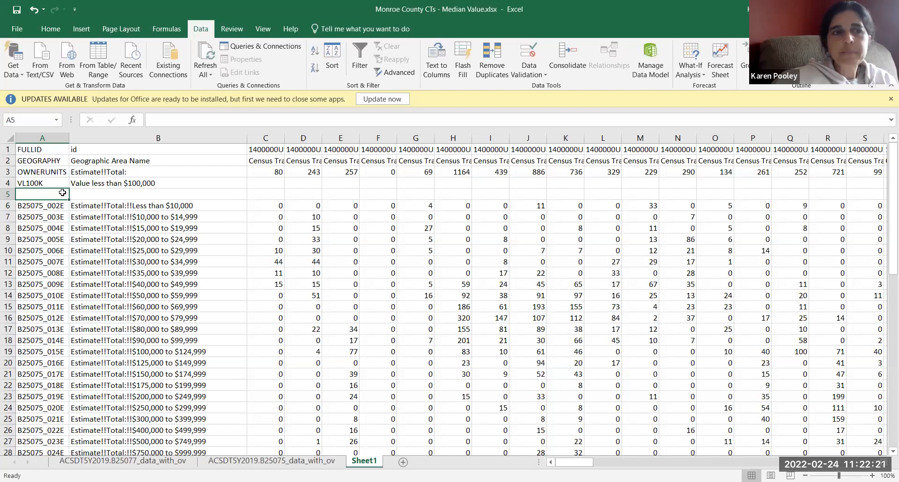
# Step: Begin a formula in cell C4, in the "Value less than $100,000" row
pyautogui.click(261, 181)
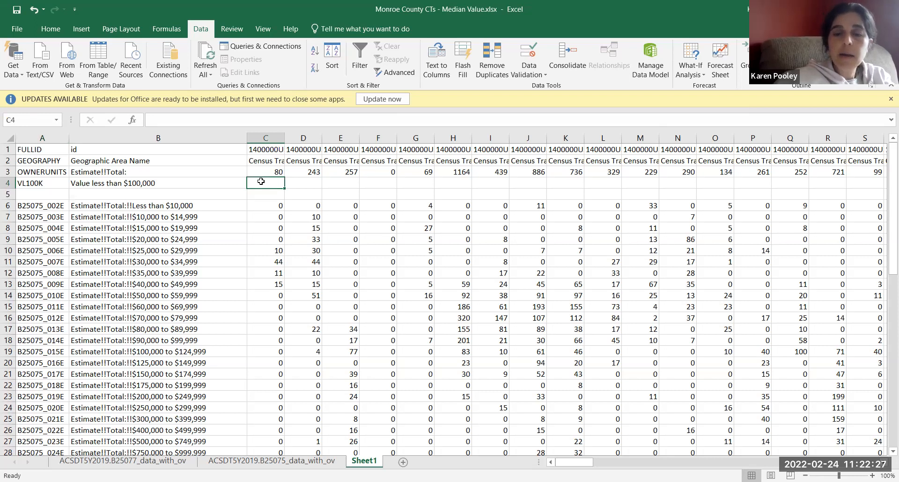
pyautogui.write('=')
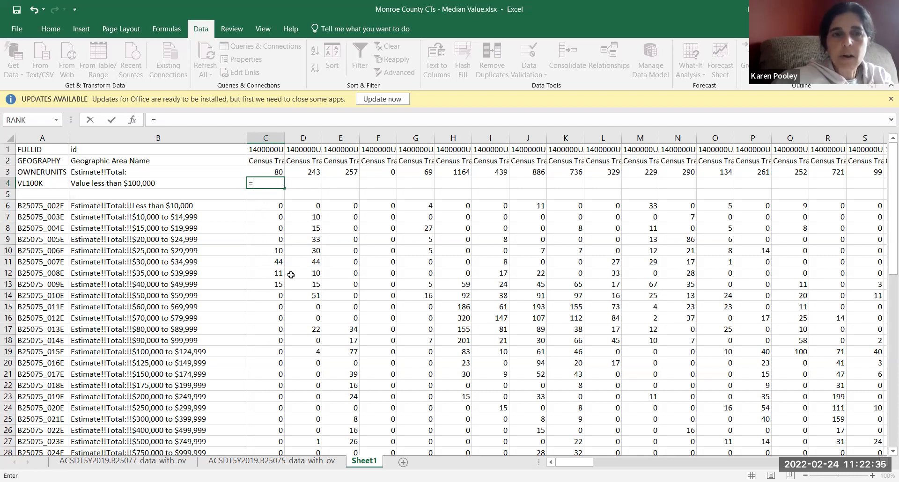
pyautogui.click(275, 206)
pyautogui.write('+')
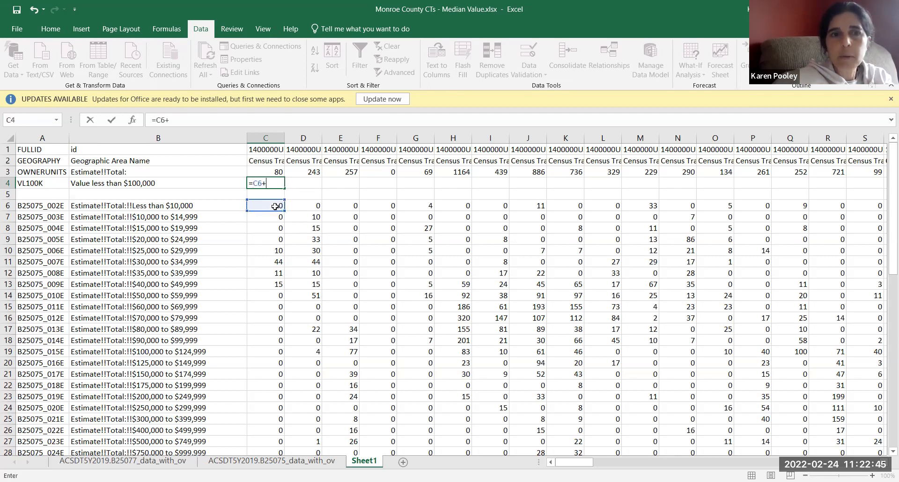
pyautogui.click(275, 215)
pyautogui.write('+')
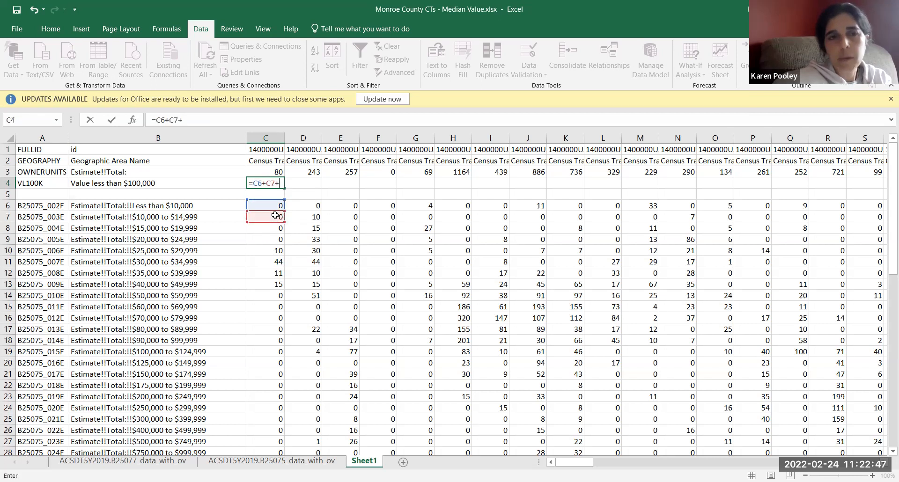
pyautogui.click(277, 229)
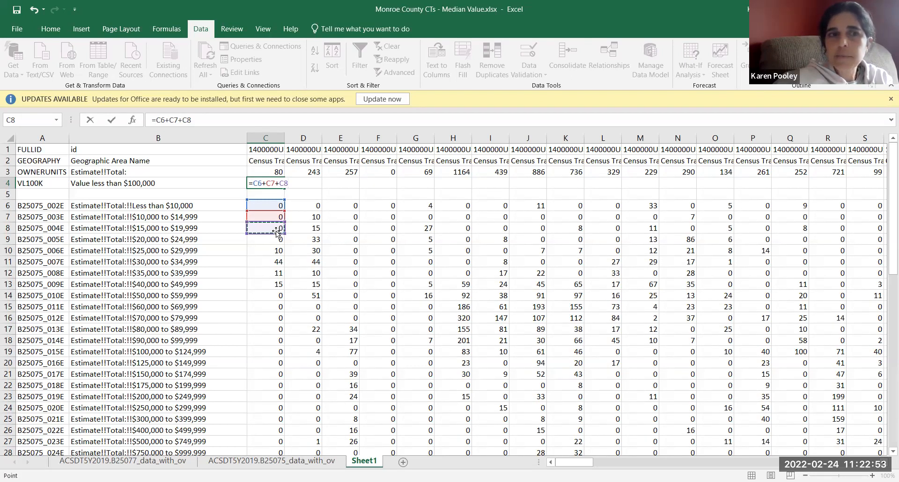
pyautogui.press('BackSpace')
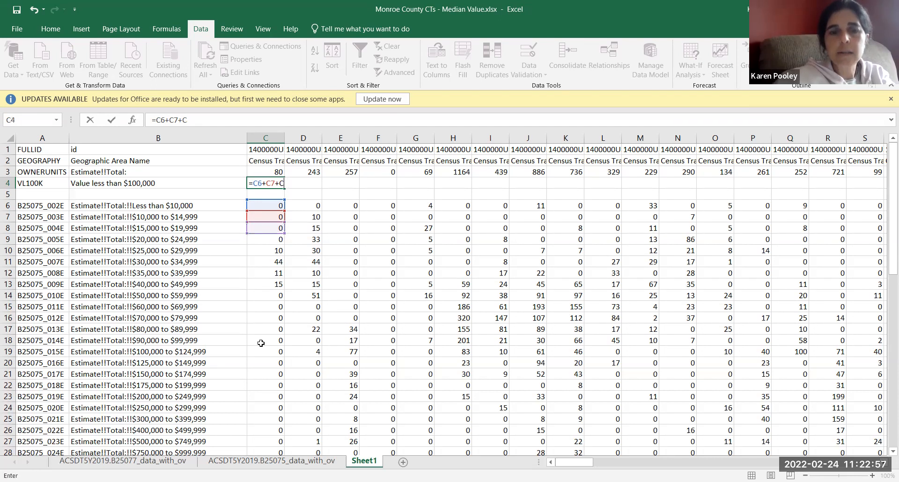
pyautogui.press('BackSpace')
pyautogui.press('BackSpace')
pyautogui.press('BackSpace')
pyautogui.press('BackSpace')
pyautogui.press('BackSpace')
pyautogui.press('BackSpace')
pyautogui.press('BackSpace')
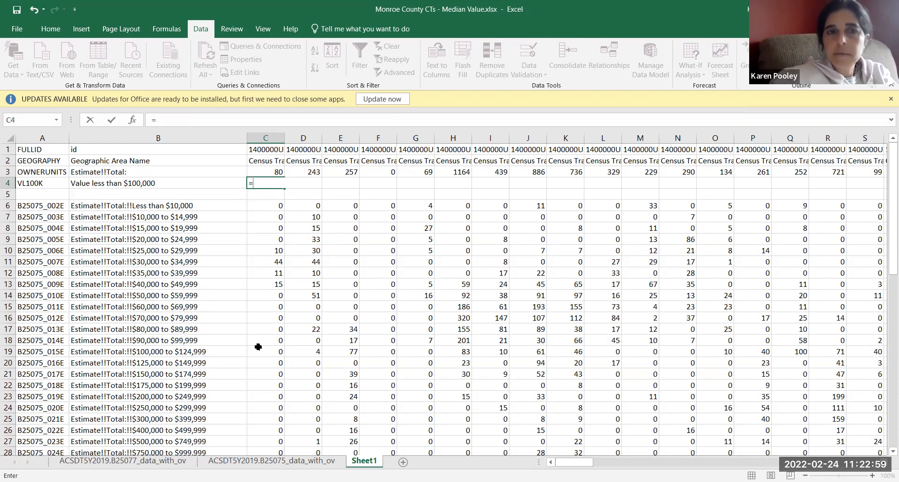
# Step: Complete the formula in C4 as =SUM(C6:C18) to total the value brackets below $100,000
pyautogui.write('SUM')
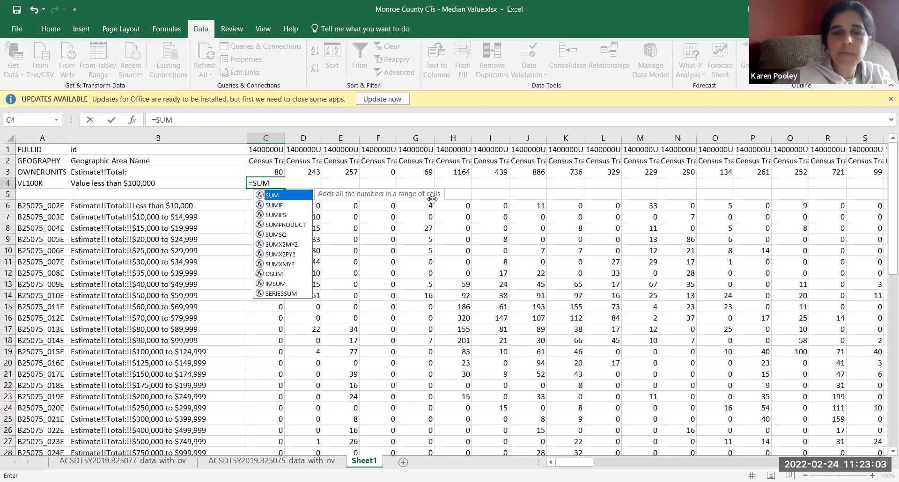
pyautogui.write('(')
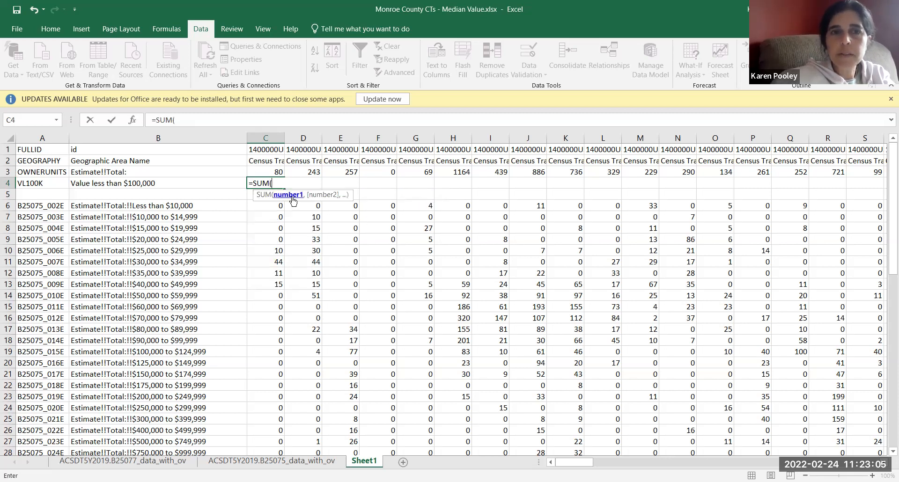
pyautogui.click(261, 207)
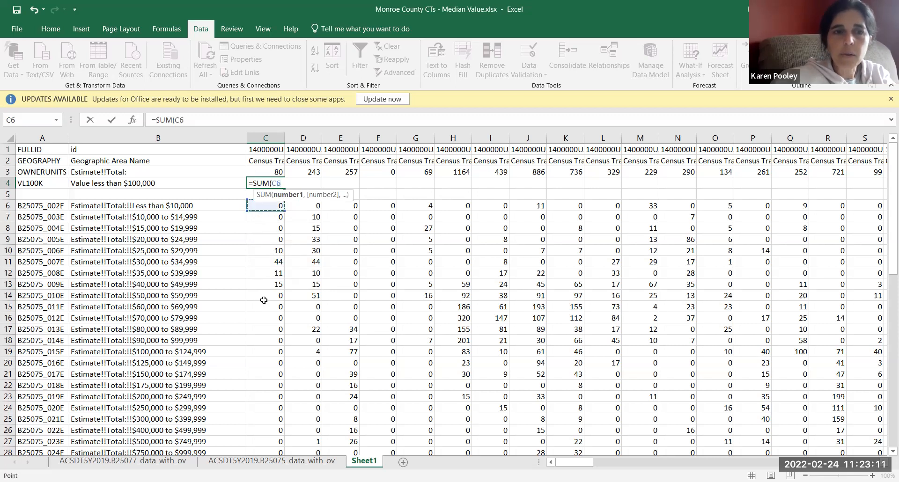
pyautogui.keyDown('shift'); pyautogui.click(257, 338); pyautogui.keyUp('shift')
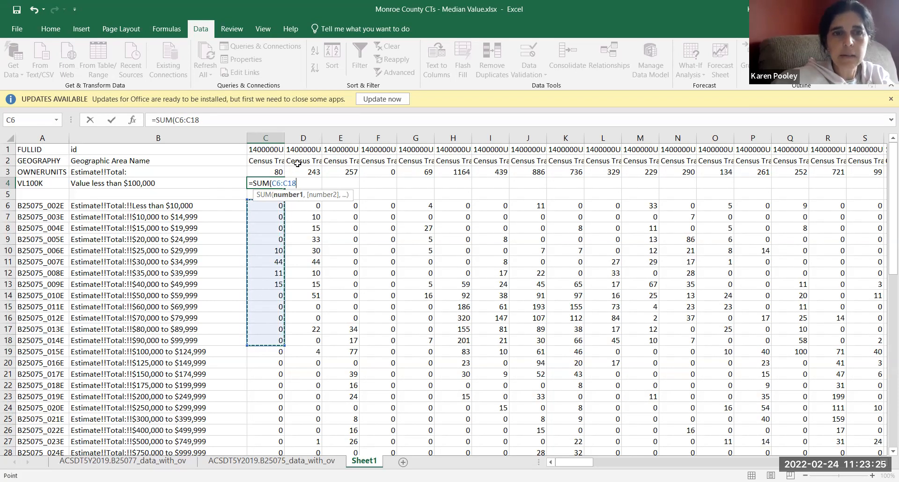
pyautogui.write(')')
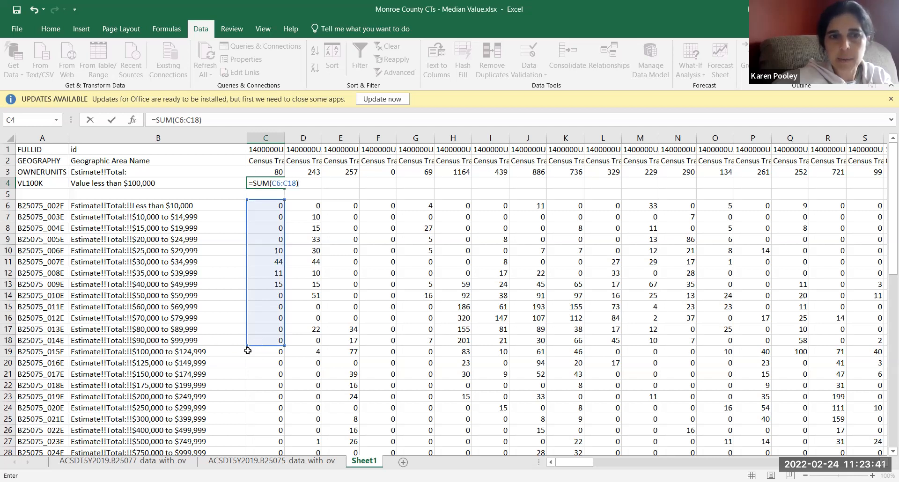
pyautogui.press('Return')
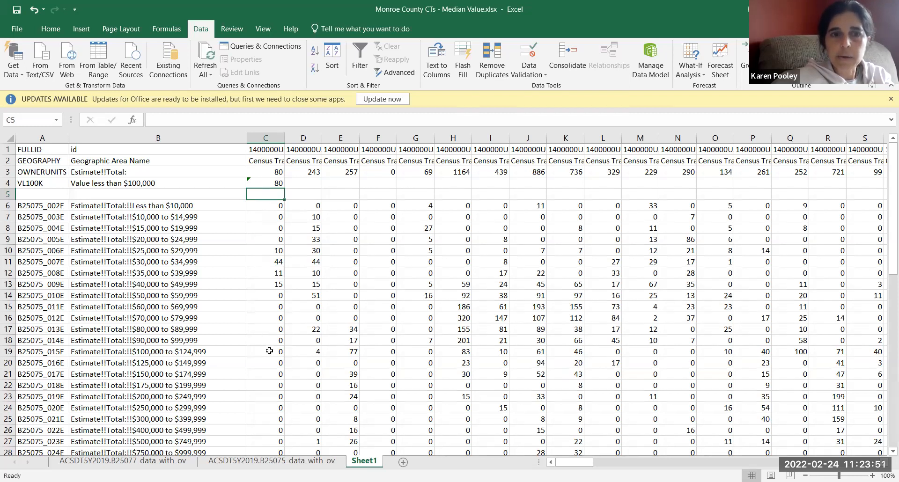
# Step: Fill the sum formula from C4 across row 4 through the last census tract in column GM
pyautogui.moveTo(885, 259)
pyautogui.mouseDown()
pyautogui.moveTo(885, 277)
pyautogui.moveTo(885, 245)
pyautogui.mouseUp()
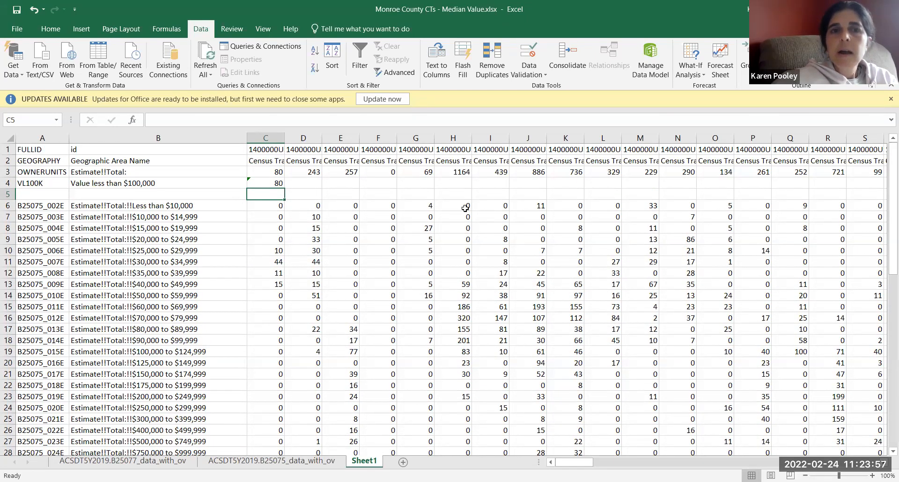
pyautogui.click(309, 182)
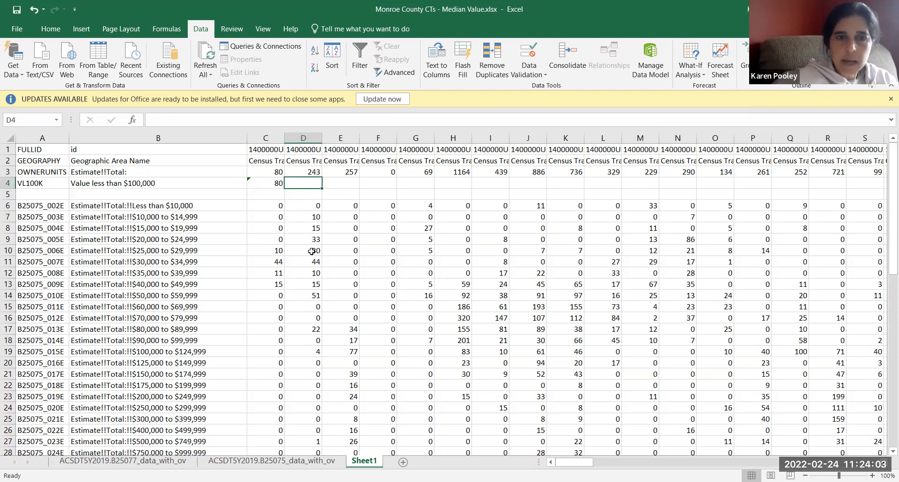
pyautogui.click(272, 181)
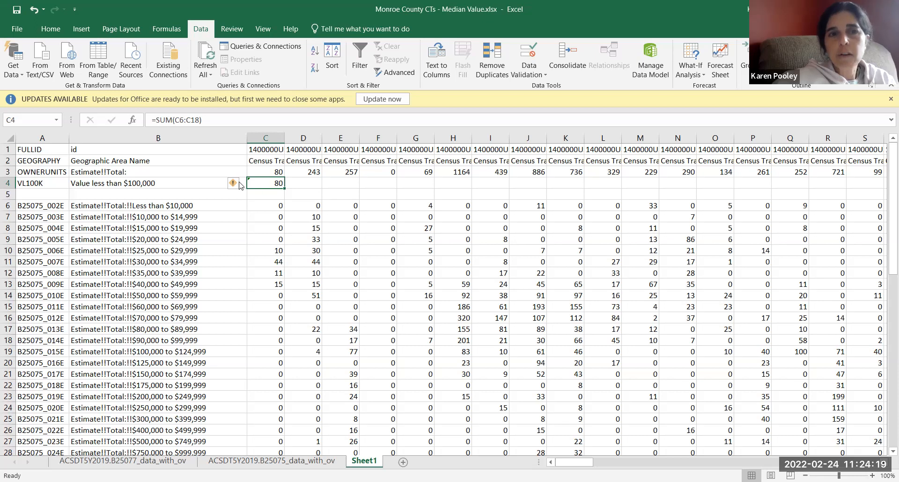
pyautogui.moveTo(233, 187)
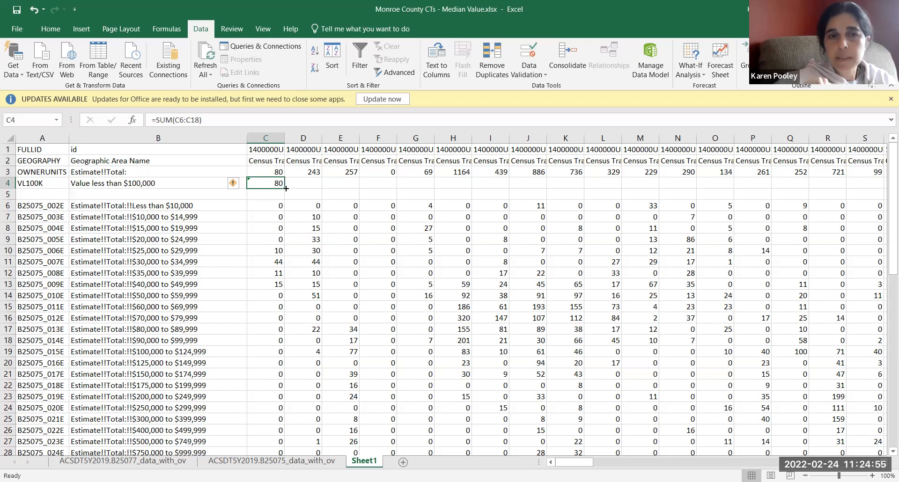
pyautogui.moveTo(286, 188); pyautogui.dragTo(806, 184)
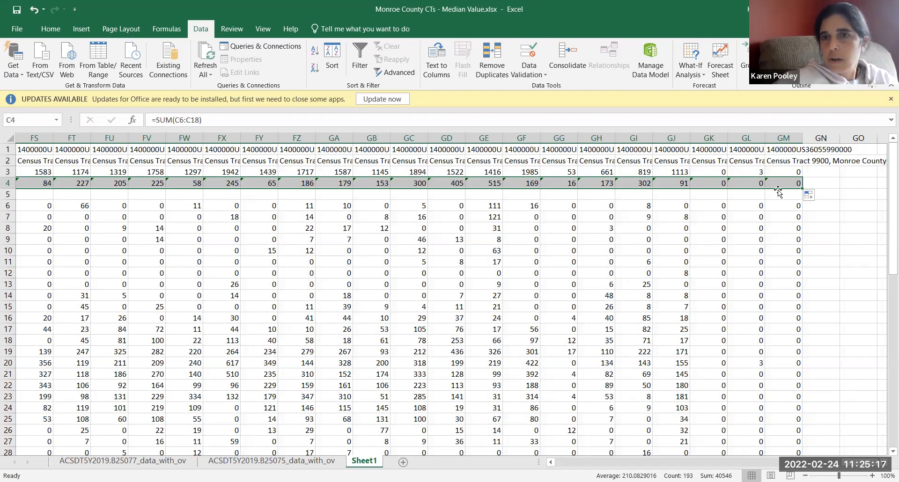
# Step: Check which cells the filled formula in GI4 refers to, leaving the formula as it is
pyautogui.click(635, 181)
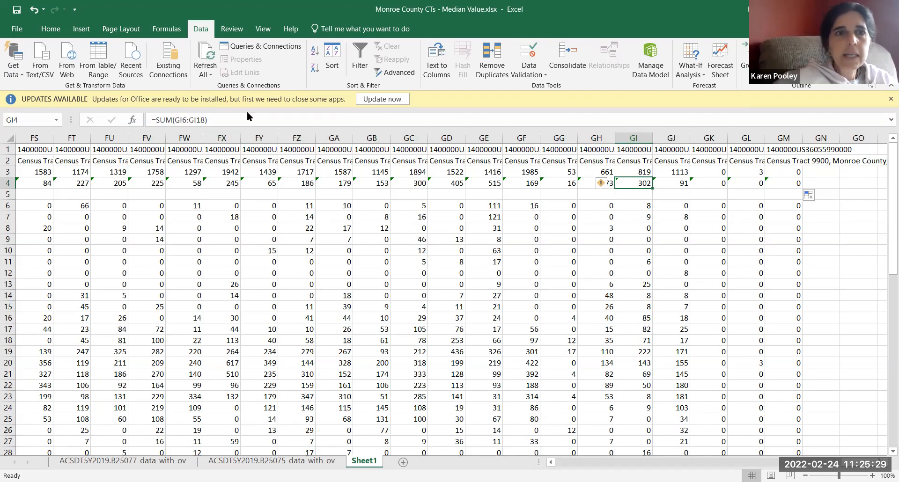
pyautogui.click(178, 121)
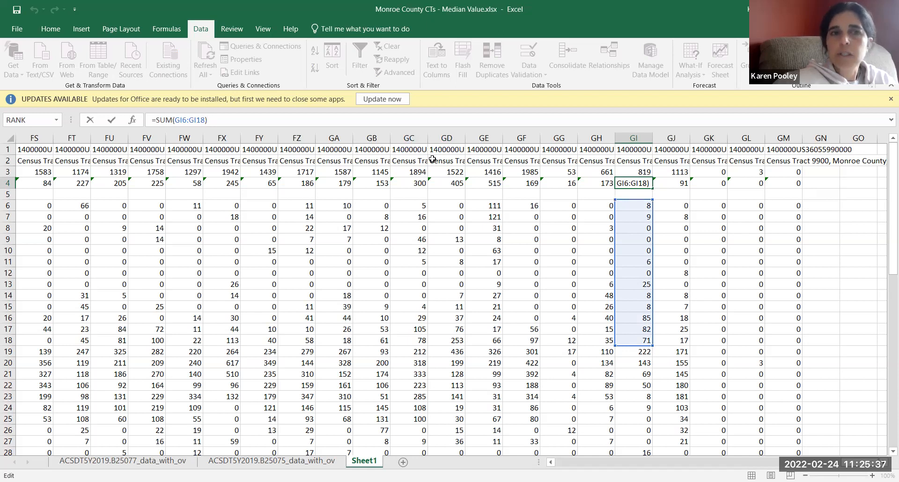
pyautogui.press('Return')
pyautogui.press('Up')
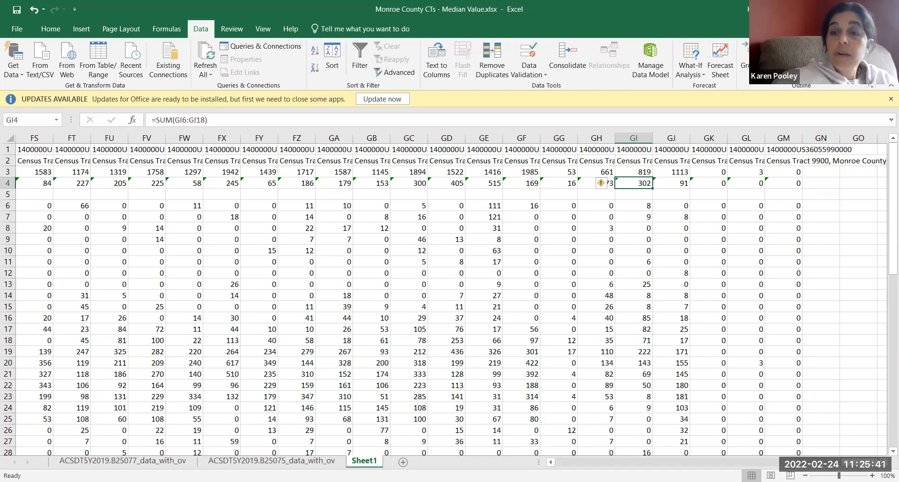
# Step: Insert another blank row directly below the VL100K row, at row 5
pyautogui.moveTo(852, 464); pyautogui.dragTo(564, 463)
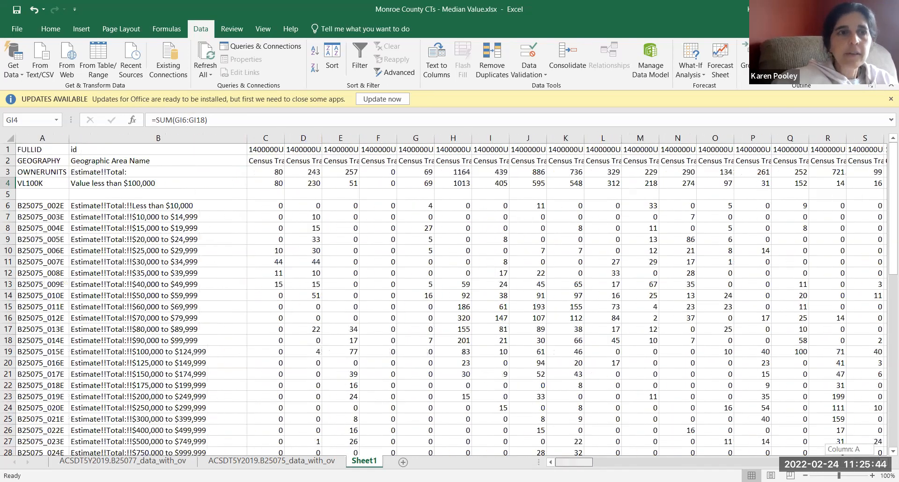
pyautogui.click(6, 149)
pyautogui.moveTo(8, 183); pyautogui.dragTo(7, 183)
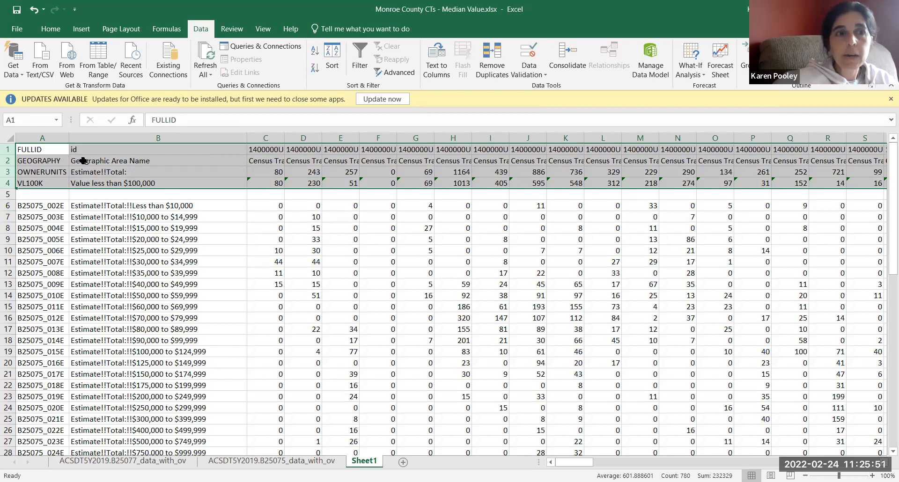
pyautogui.click(8, 184)
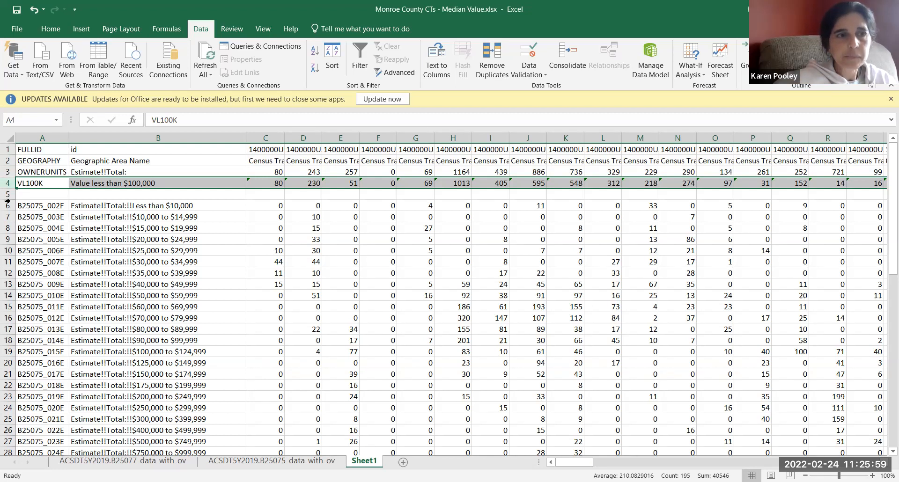
pyautogui.click(7, 194)
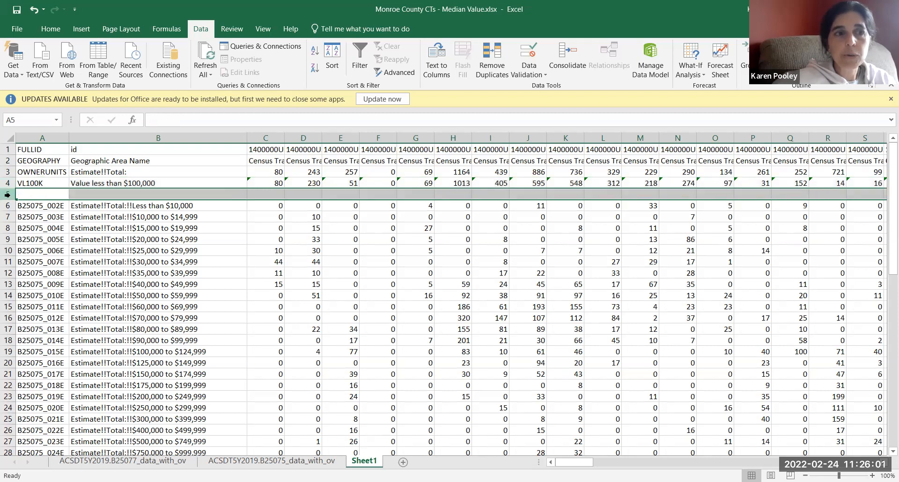
pyautogui.rightClick(8, 197)
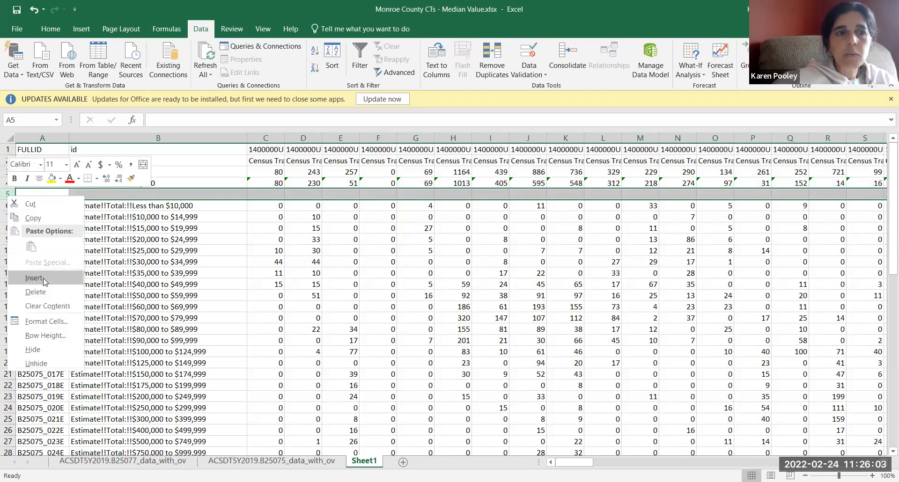
pyautogui.click(45, 280)
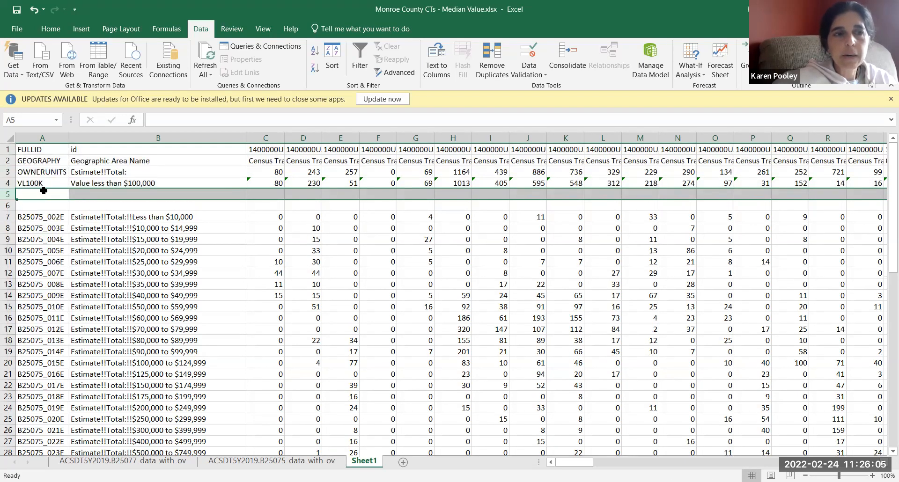
# Step: Label row 5 with "% Valued less than $100,000" in B5 and the field code PVL100K in A5
pyautogui.click(95, 193)
pyautogui.write('% ')
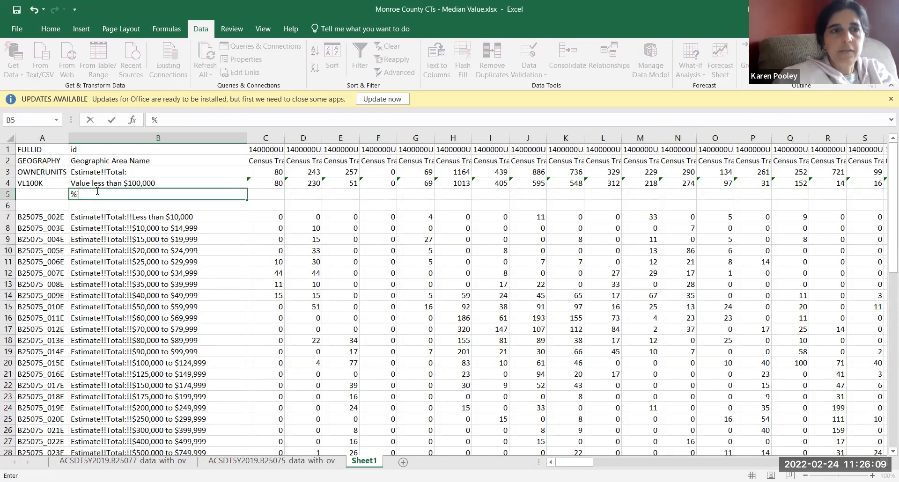
pyautogui.write('Valued less')
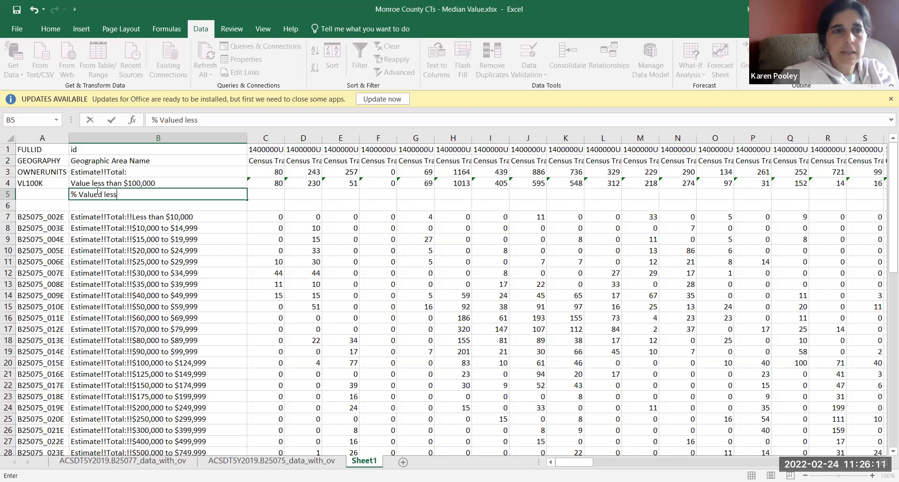
pyautogui.write(' than $100,000')
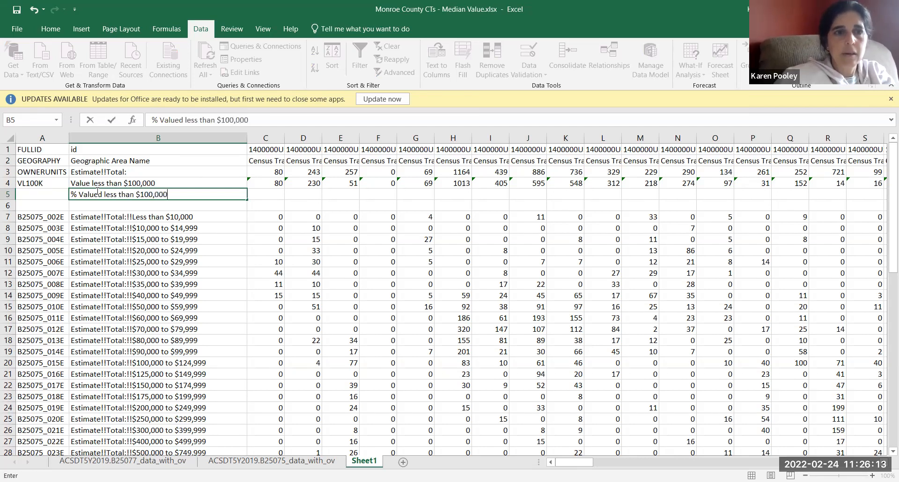
pyautogui.click(37, 190)
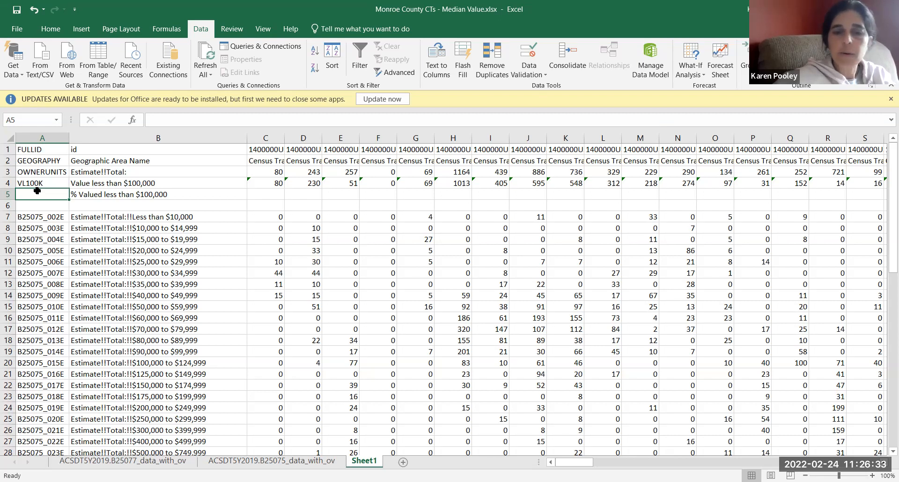
pyautogui.write('PVL')
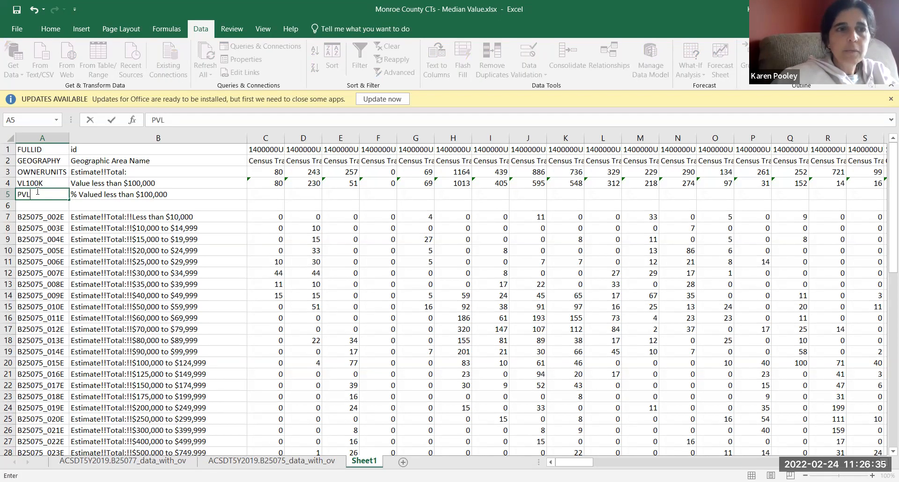
pyautogui.write('A')
pyautogui.press('BackSpace')
pyautogui.write('100K')
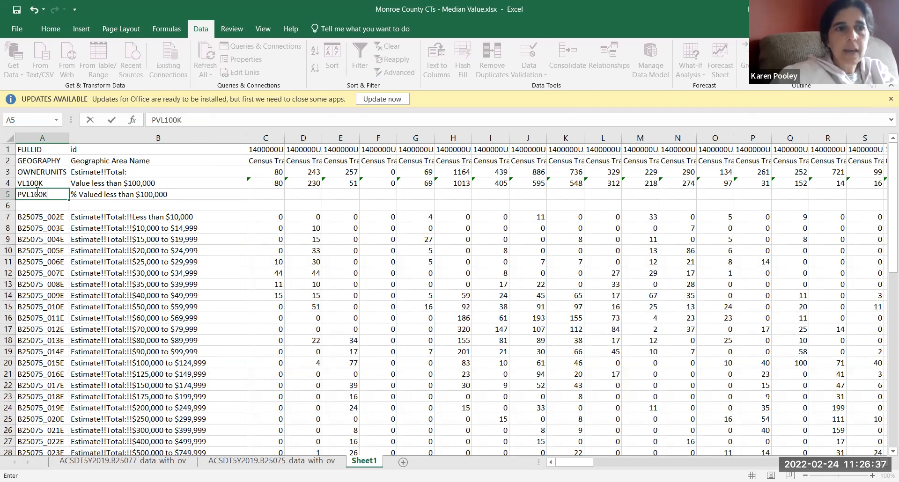
pyautogui.press('Tab')
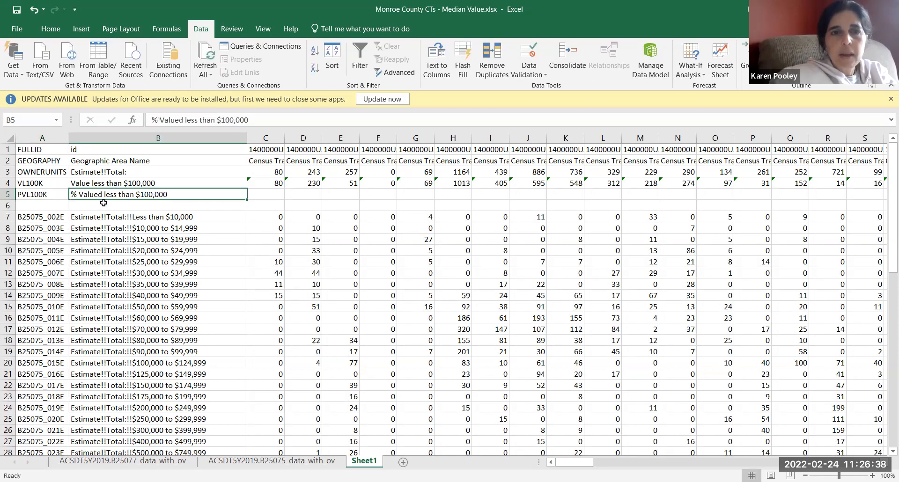
# Step: Enter the formula =C4/C3 in C5 to calculate the share of owner units valued under $100,000
pyautogui.click(268, 194)
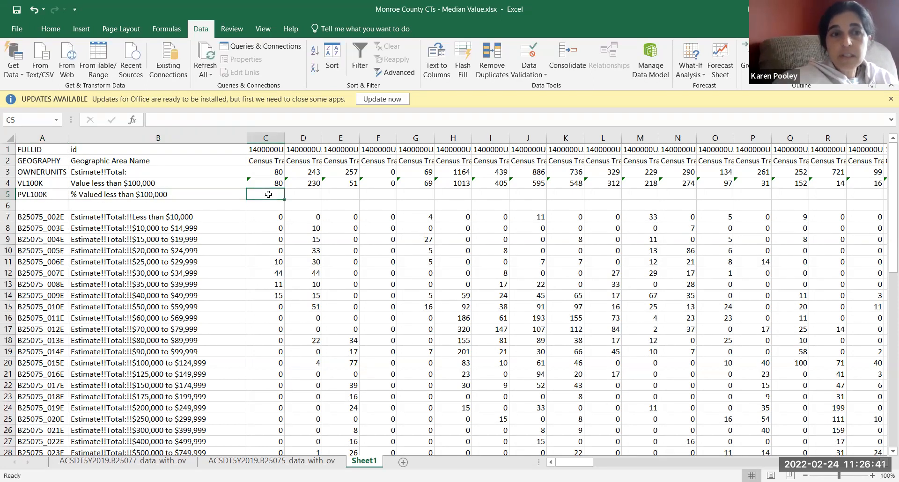
pyautogui.write('=')
pyautogui.press('Up')
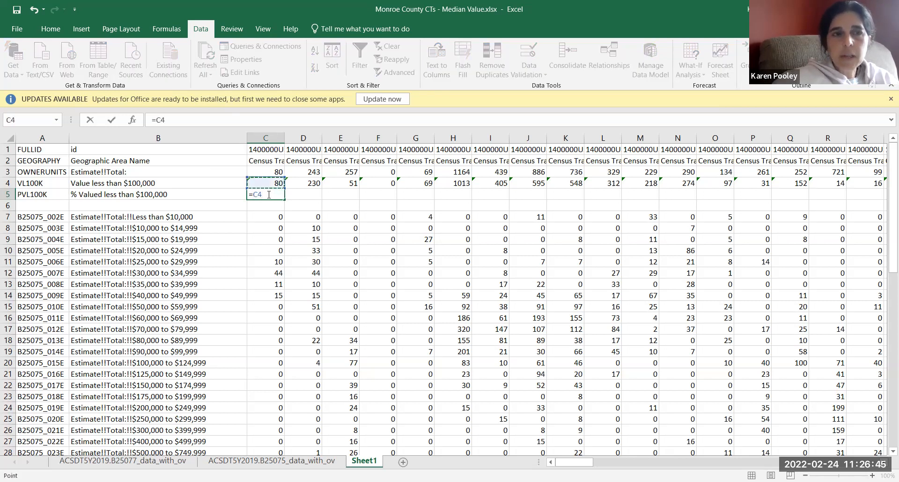
pyautogui.write('/')
pyautogui.press('Up')
pyautogui.press('Up')
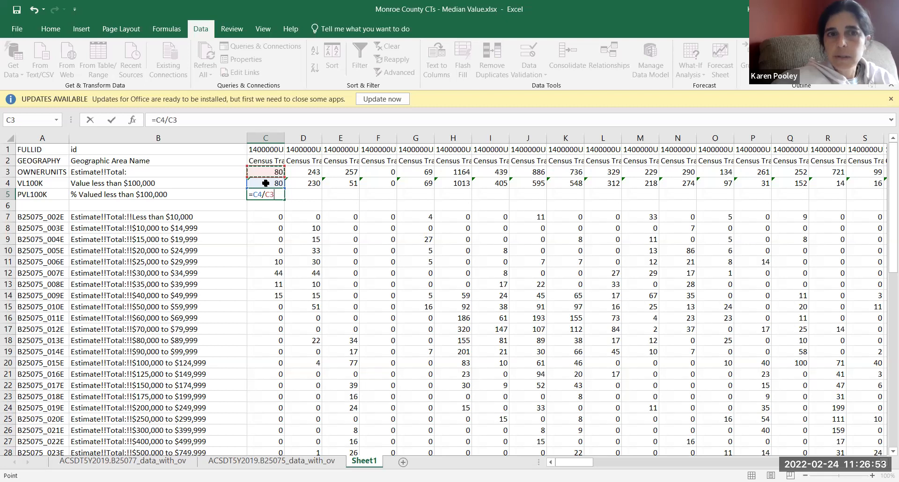
pyautogui.press('Return')
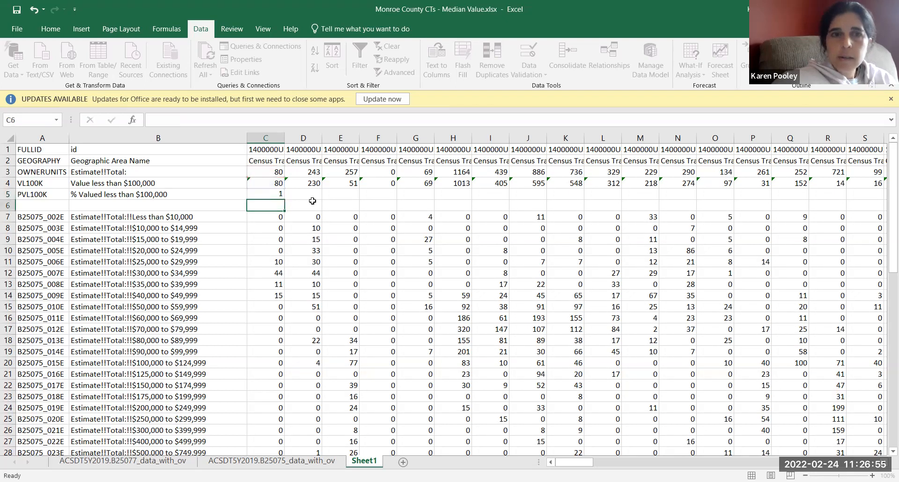
# Step: Fill the percentage formula from C5 across row 5 through the last census tract in column GM
pyautogui.click(275, 194)
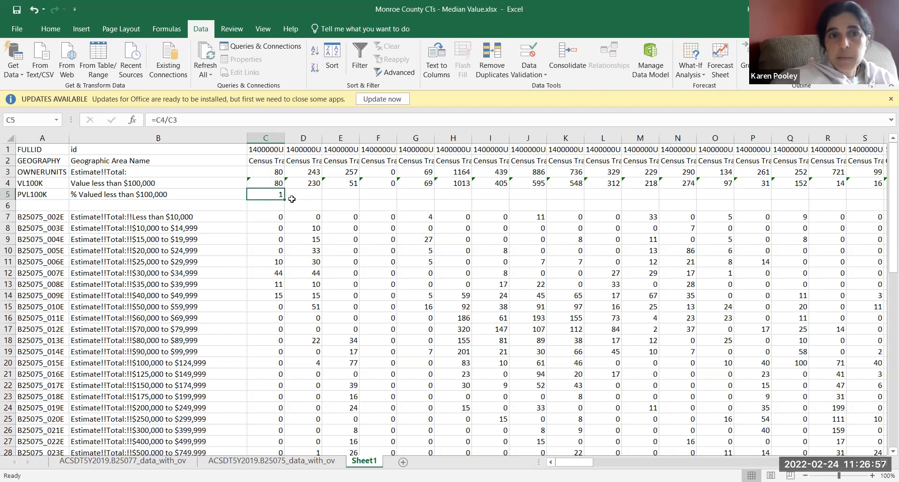
pyautogui.moveTo(284, 200); pyautogui.dragTo(835, 202)
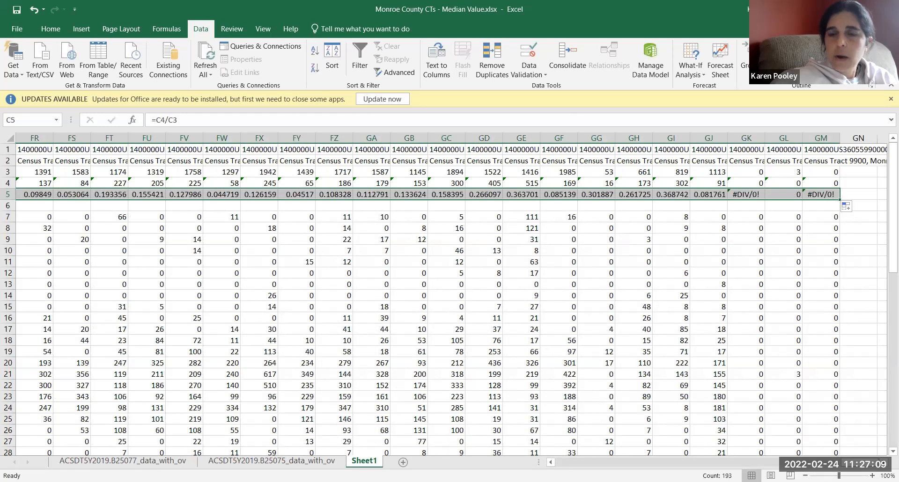
pyautogui.moveTo(855, 463); pyautogui.dragTo(542, 460)
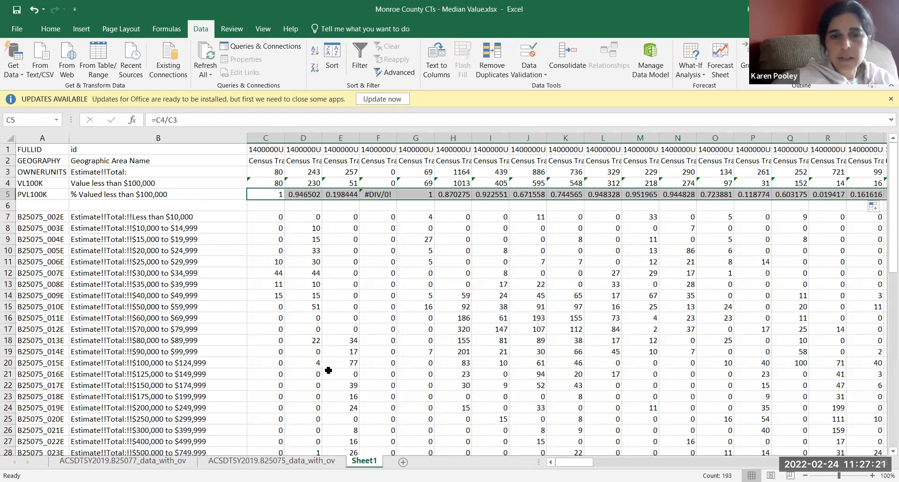
# Step: Add a new blank worksheet, then copy rows 1 to 5 of Sheet1
pyautogui.click(403, 462)
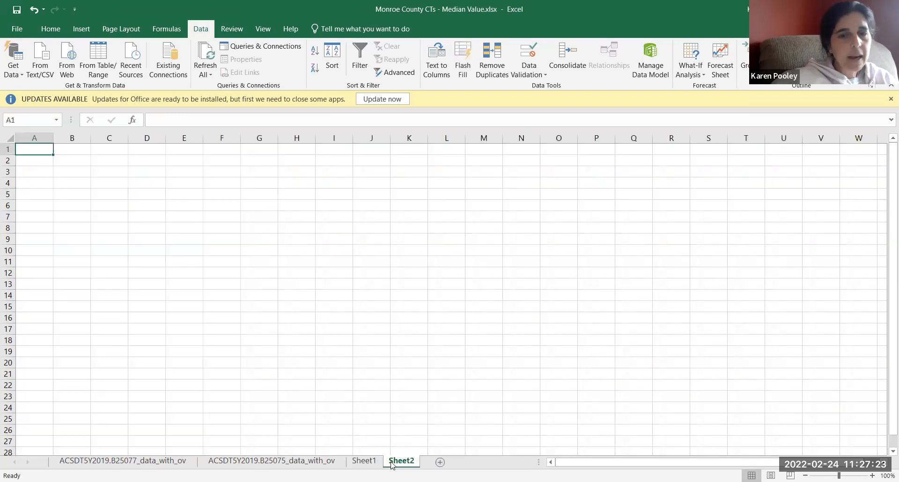
pyautogui.click(371, 461)
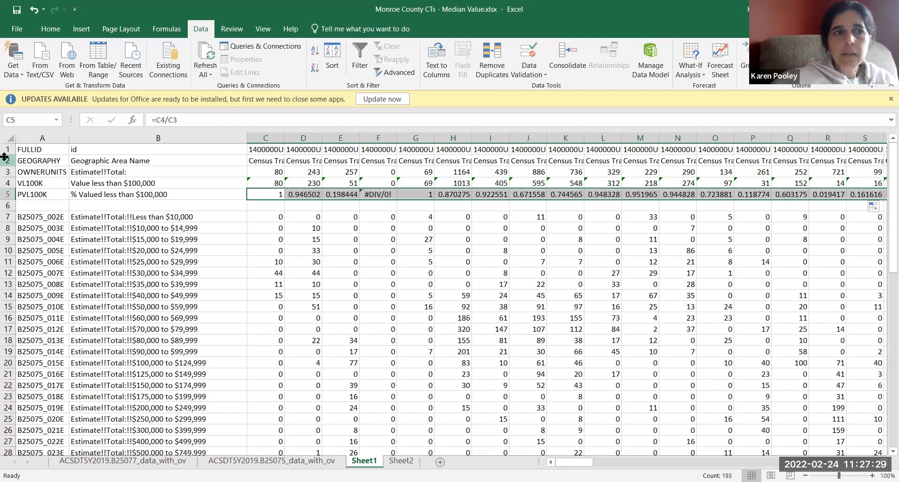
pyautogui.click(7, 150)
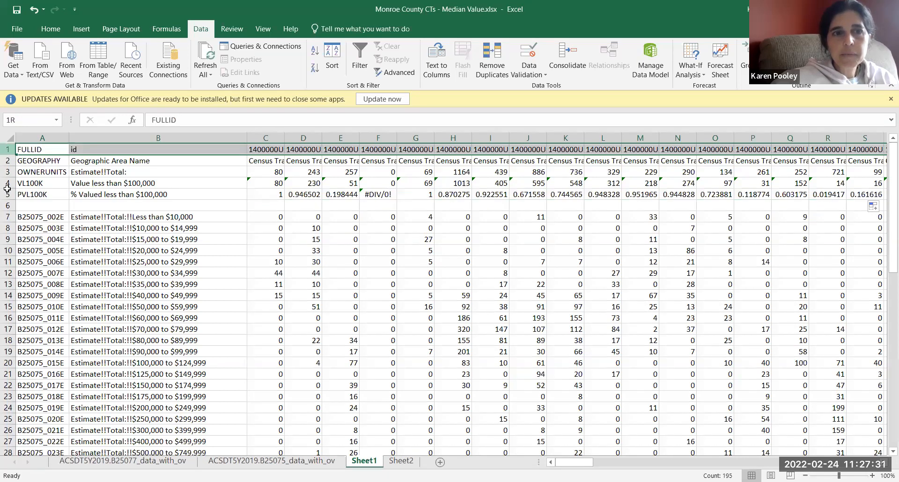
pyautogui.moveTo(8, 194); pyautogui.dragTo(9, 197)
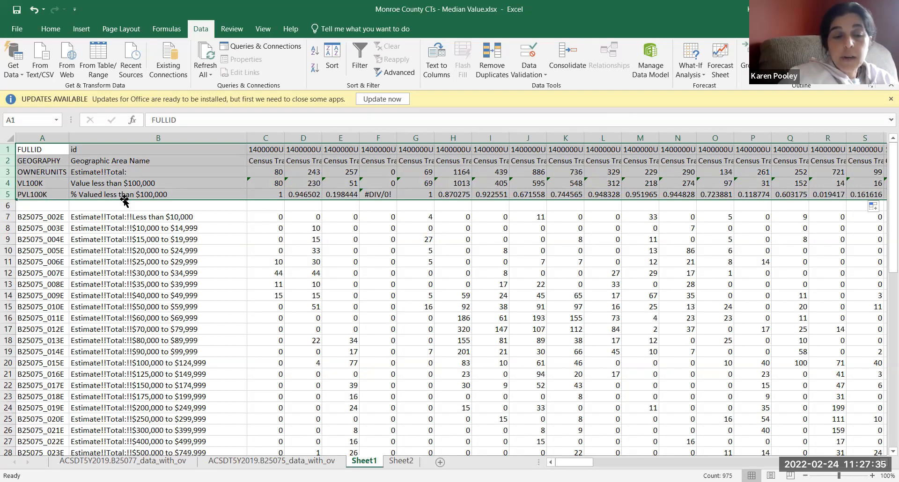
pyautogui.hotkey('ctrl', 'c')
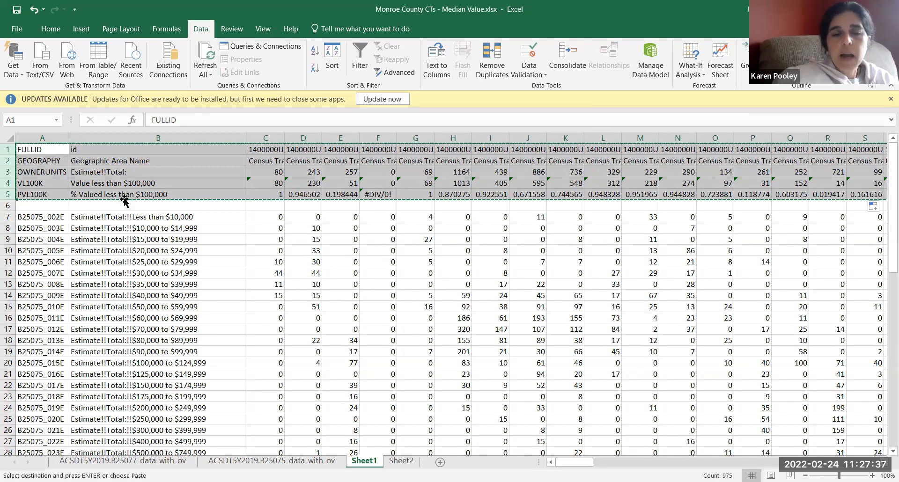
# Step: Paste the copied rows at A1 of Sheet2, transposed and as values and number formats
pyautogui.click(401, 463)
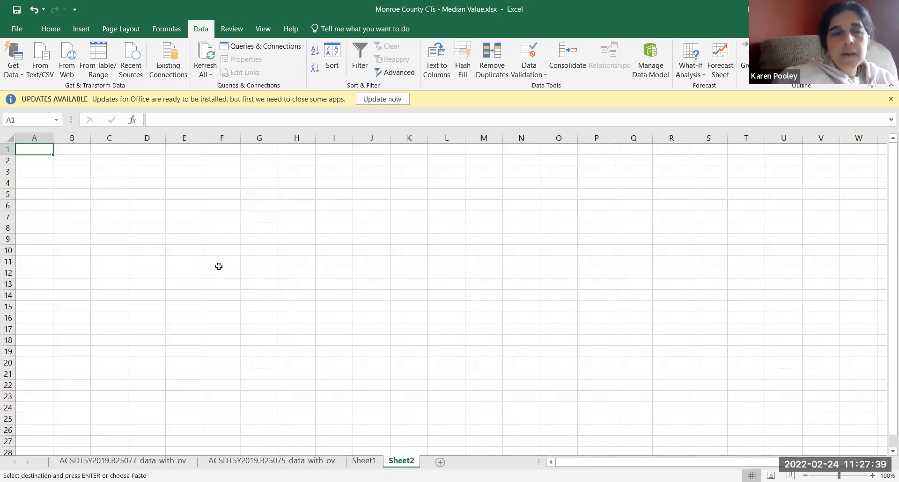
pyautogui.rightClick(42, 152)
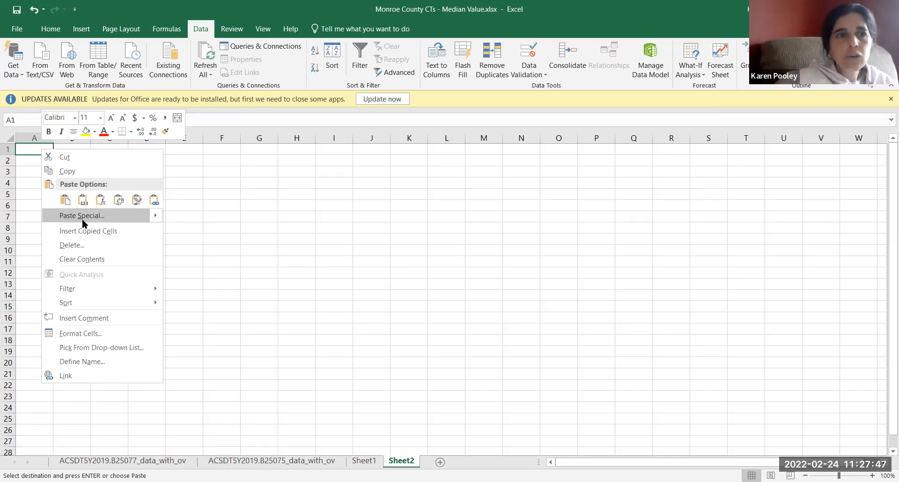
pyautogui.click(83, 216)
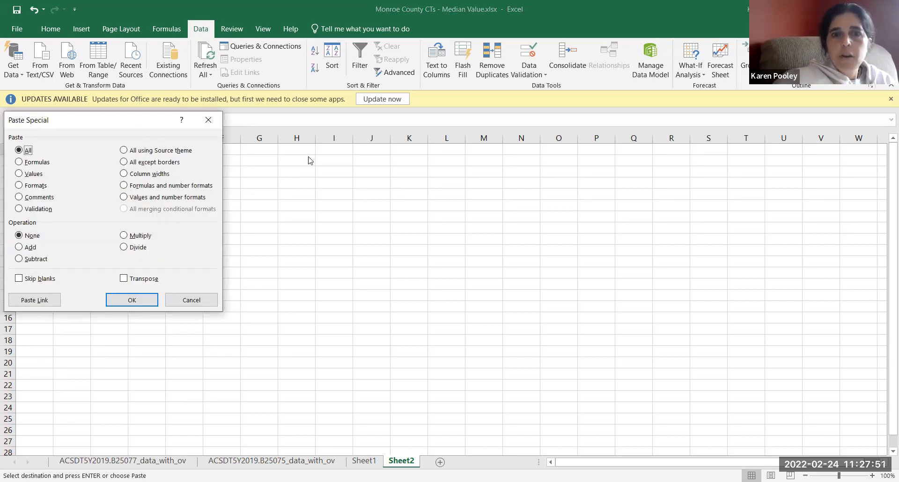
pyautogui.click(414, 336)
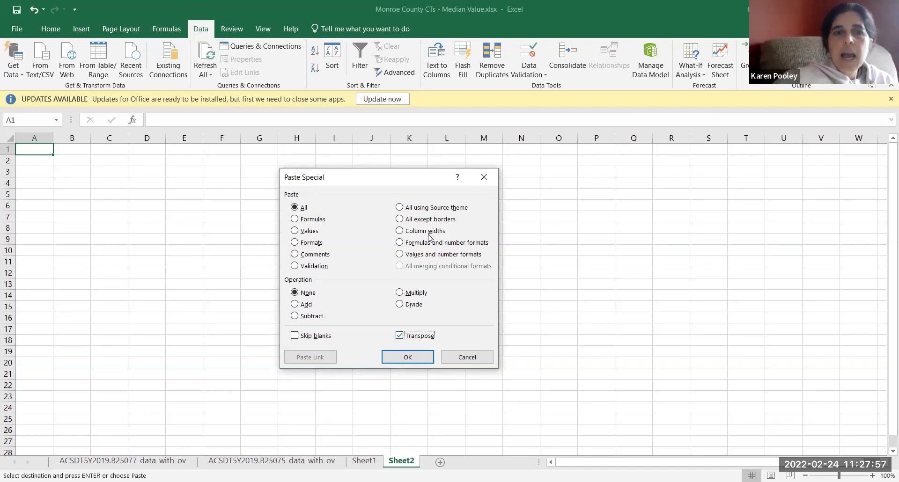
pyautogui.click(416, 257)
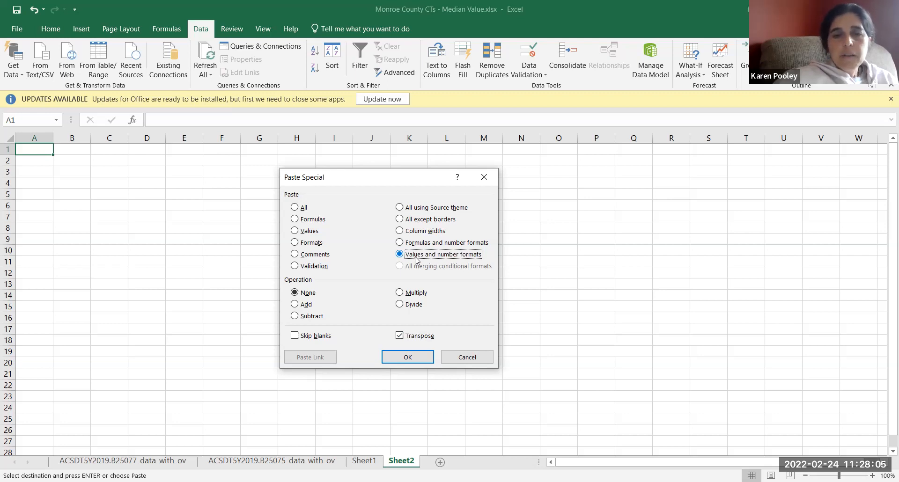
pyautogui.click(408, 355)
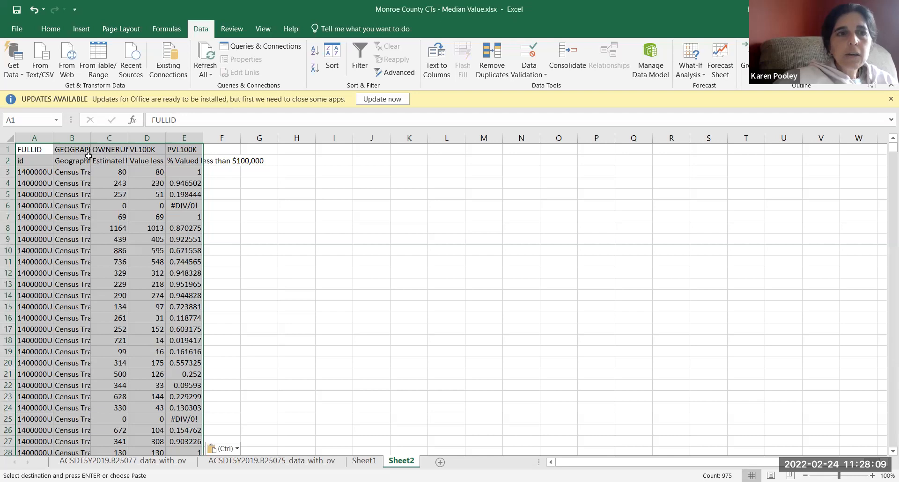
# Step: Check the formula in C4 of Sheet1 and reselect rows 1 to 5 there
pyautogui.click(363, 461)
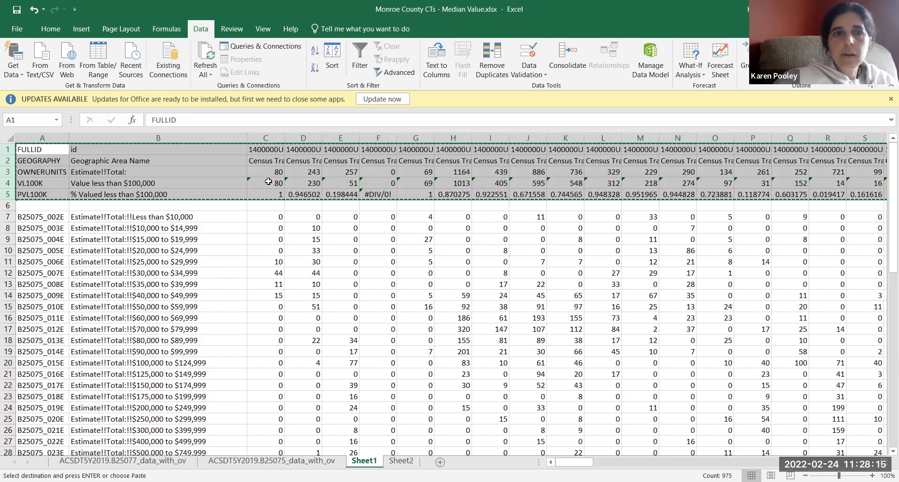
pyautogui.click(269, 183)
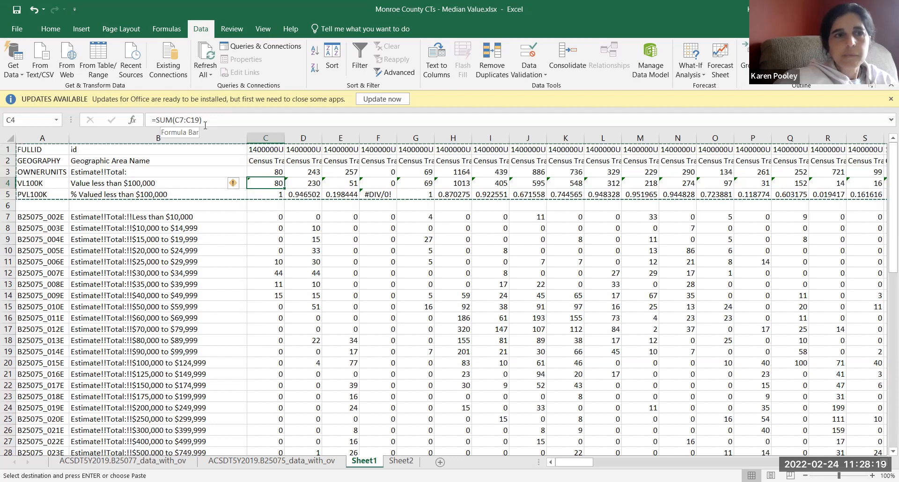
pyautogui.click(3, 150)
pyautogui.moveTo(4, 150); pyautogui.dragTo(7, 194)
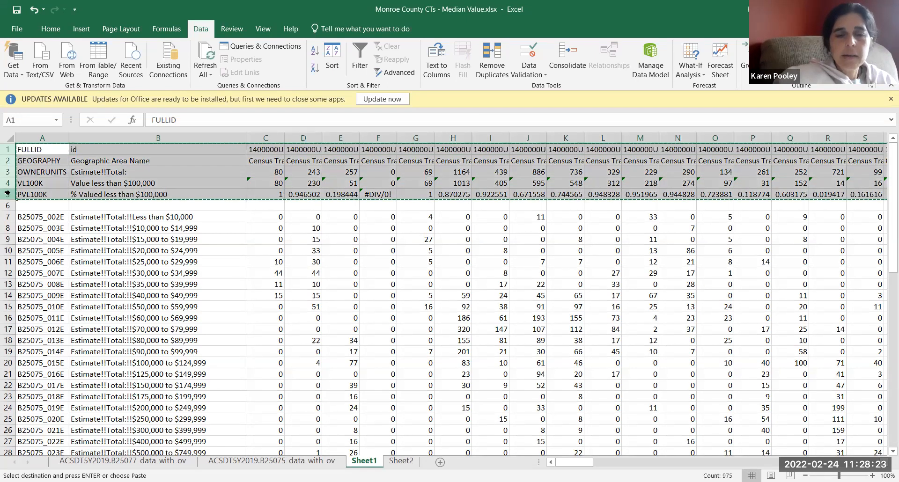
# Step: Paste the same copied rows at H1 of Sheet2, transposed with the All option, for comparison with the values-only version
pyautogui.click(400, 463)
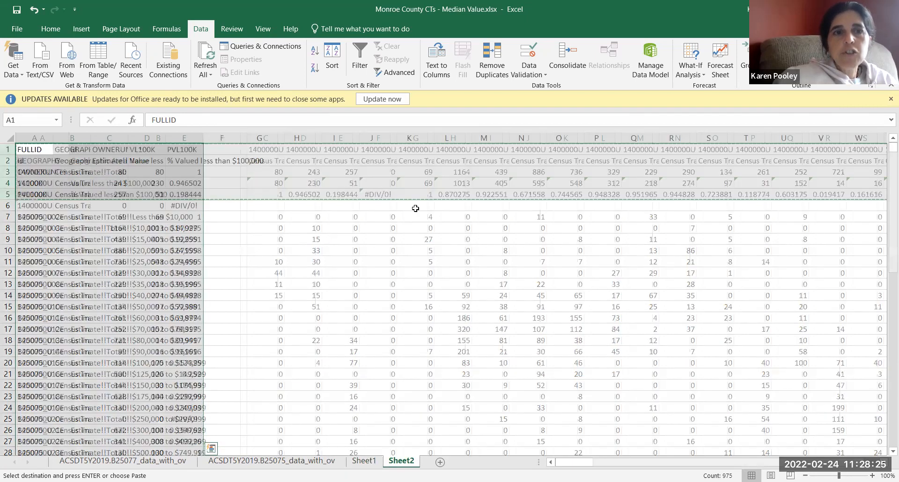
pyautogui.click(301, 151)
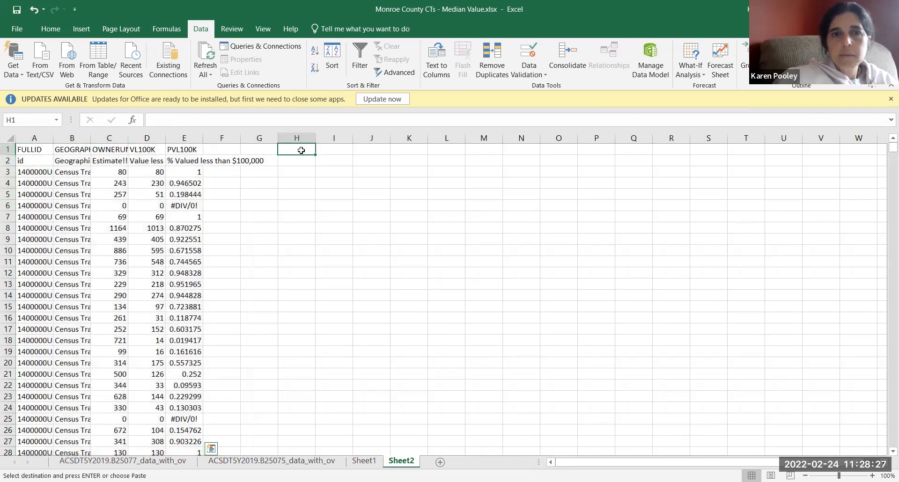
pyautogui.rightClick(302, 150)
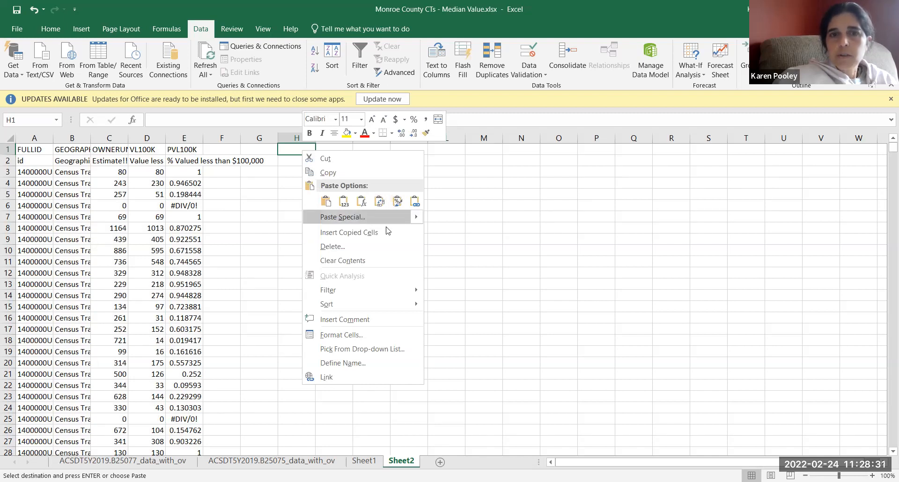
pyautogui.click(367, 217)
pyautogui.click(377, 275)
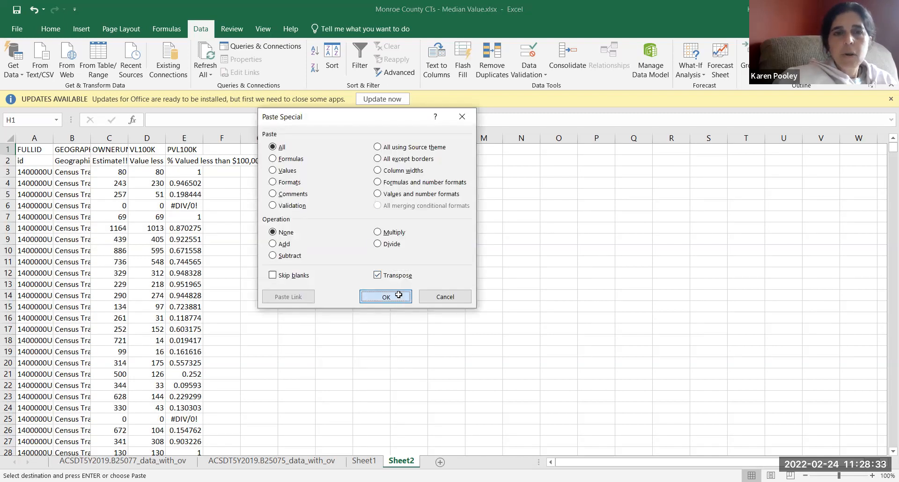
pyautogui.click(386, 297)
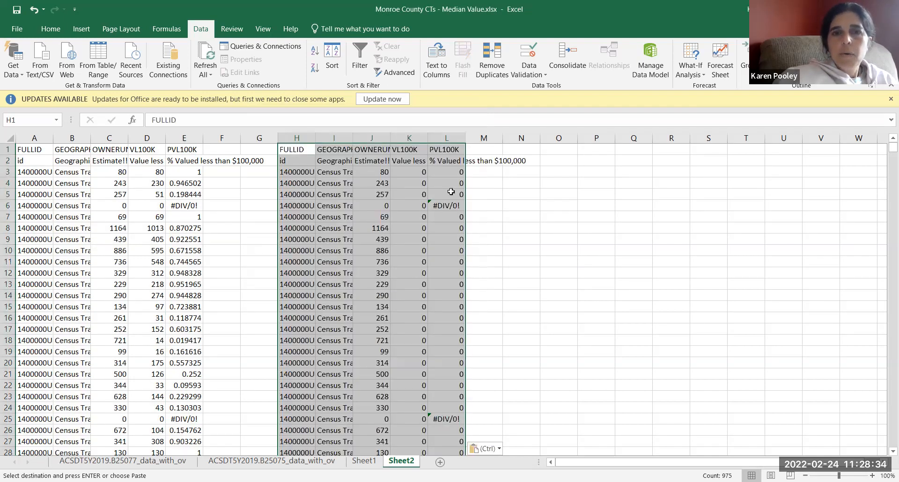
# Step: Examine the formulas in columns K and L of the comparison copy against the plain values in D3 and E3
pyautogui.click(418, 173)
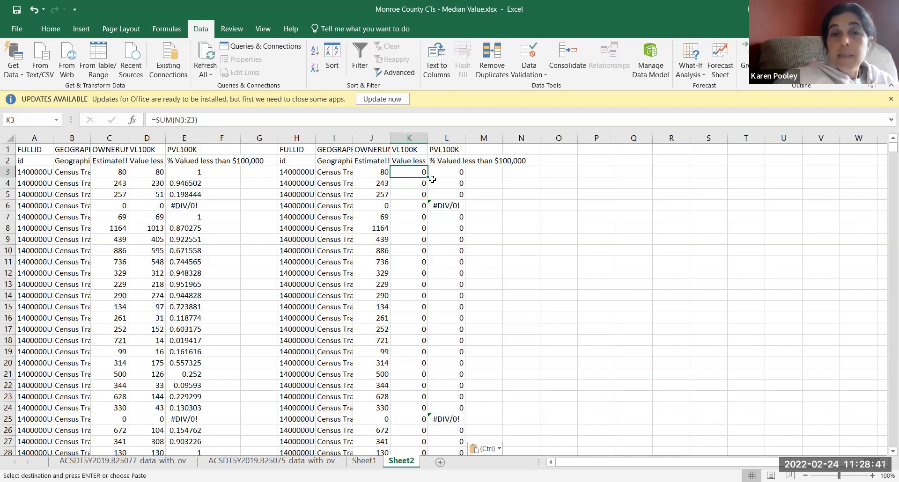
pyautogui.click(262, 119)
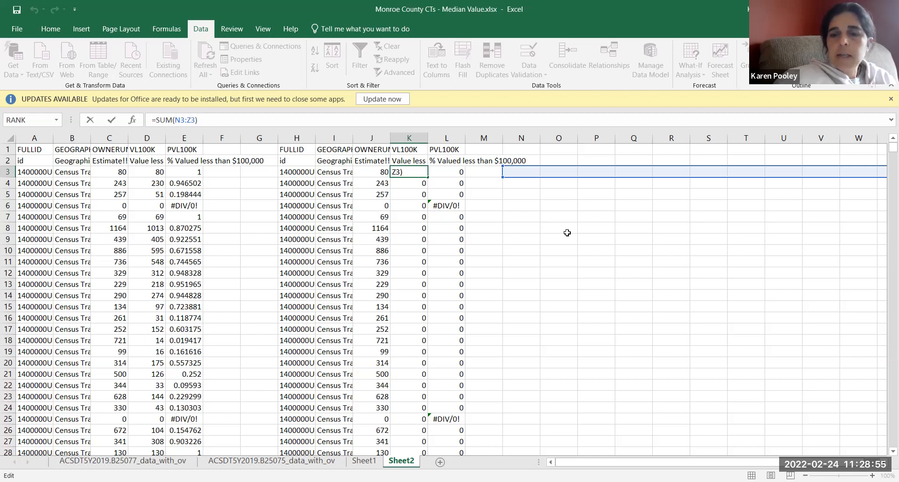
pyautogui.press('Return')
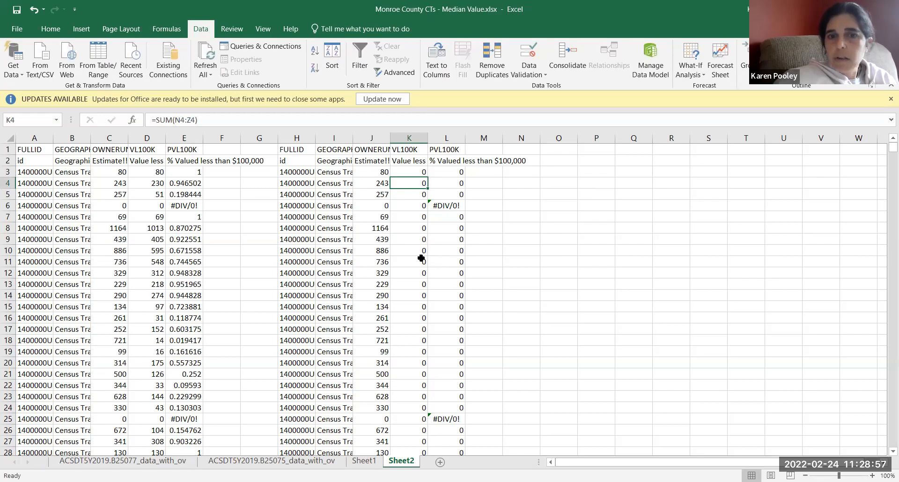
pyautogui.click(441, 193)
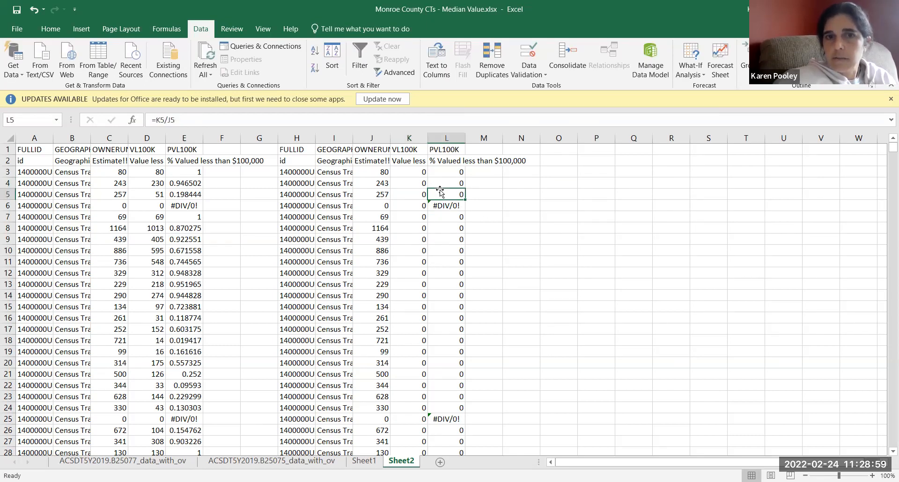
pyautogui.click(414, 182)
pyautogui.click(461, 227)
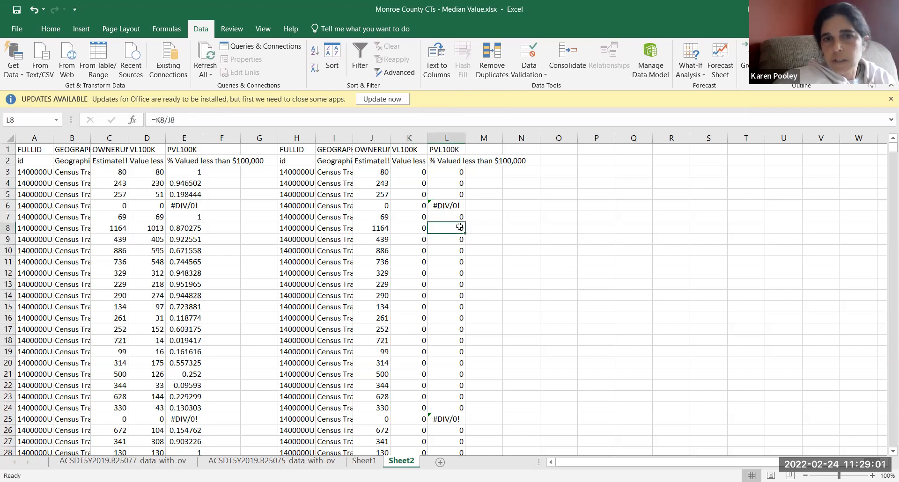
pyautogui.click(412, 228)
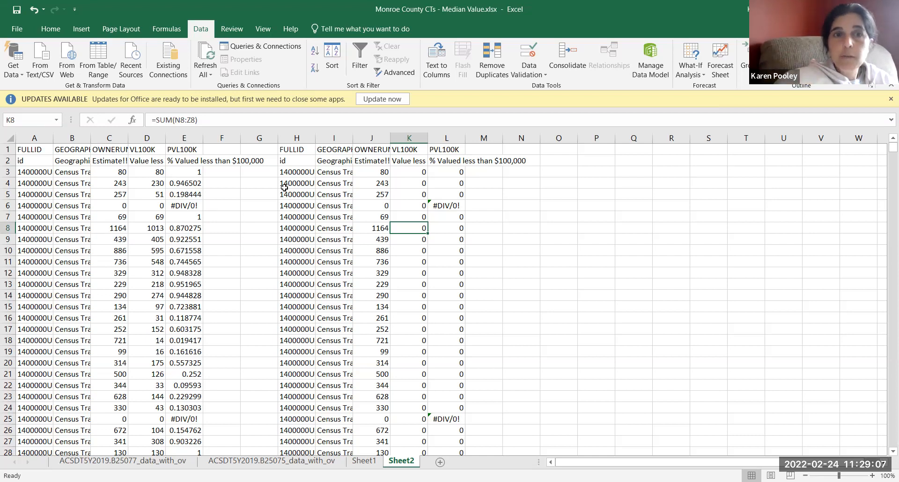
pyautogui.click(408, 191)
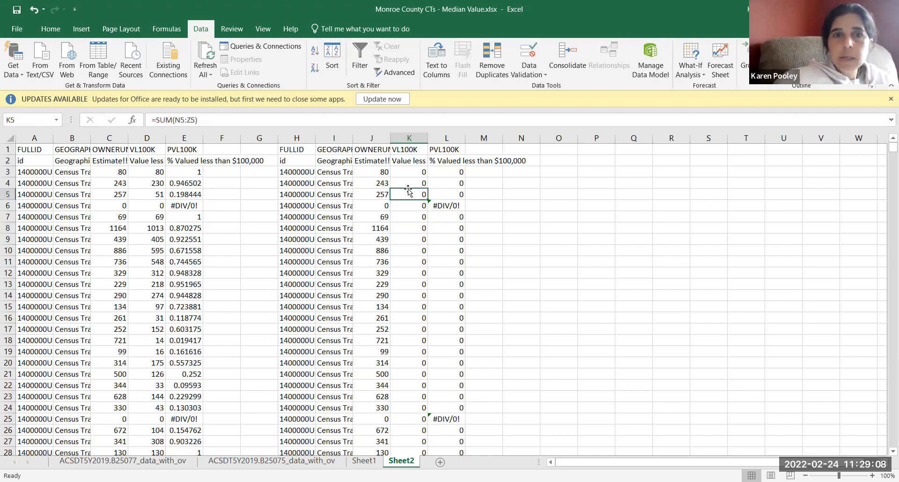
pyautogui.click(148, 170)
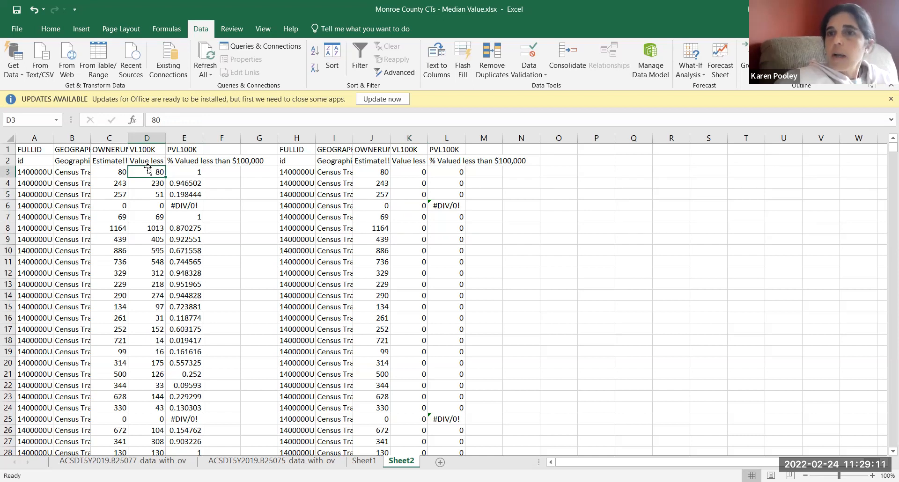
pyautogui.click(181, 170)
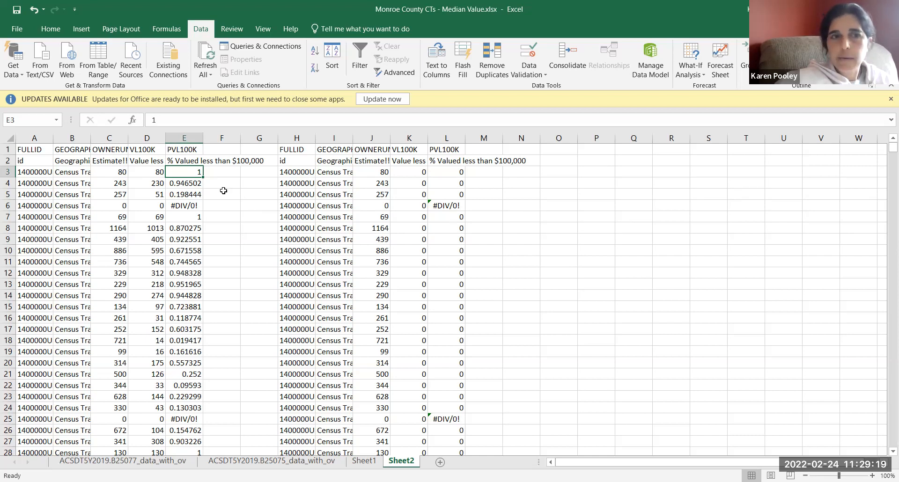
# Step: Delete columns G through L, which hold the comparison copy, from Sheet2
pyautogui.click(256, 138)
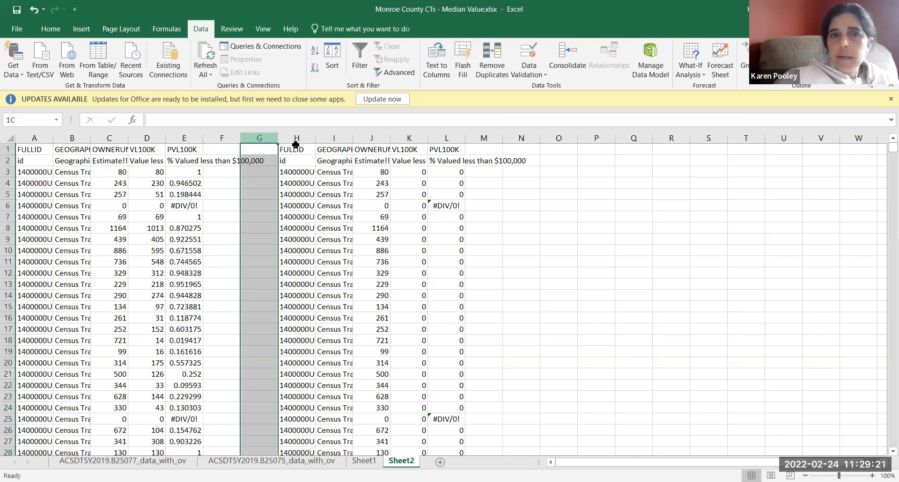
pyautogui.keyDown('shift'); pyautogui.click(446, 200); pyautogui.keyUp('shift')
pyautogui.rightClick(446, 200)
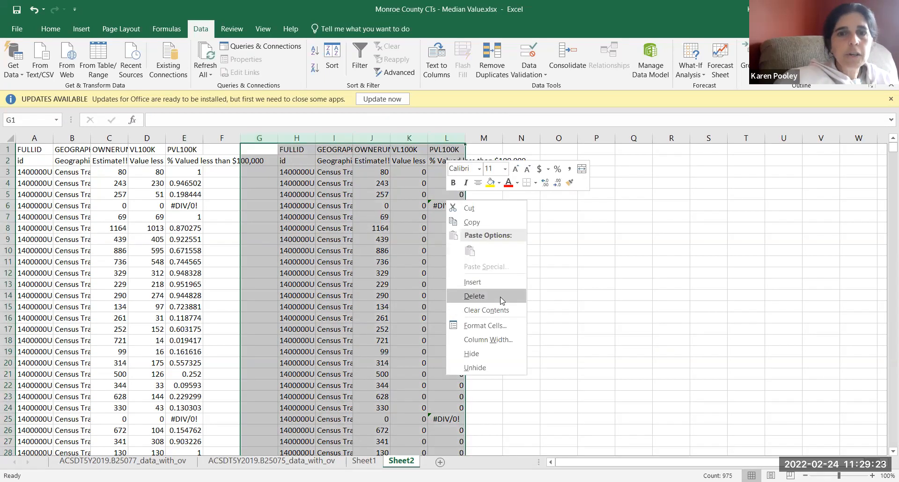
pyautogui.click(501, 299)
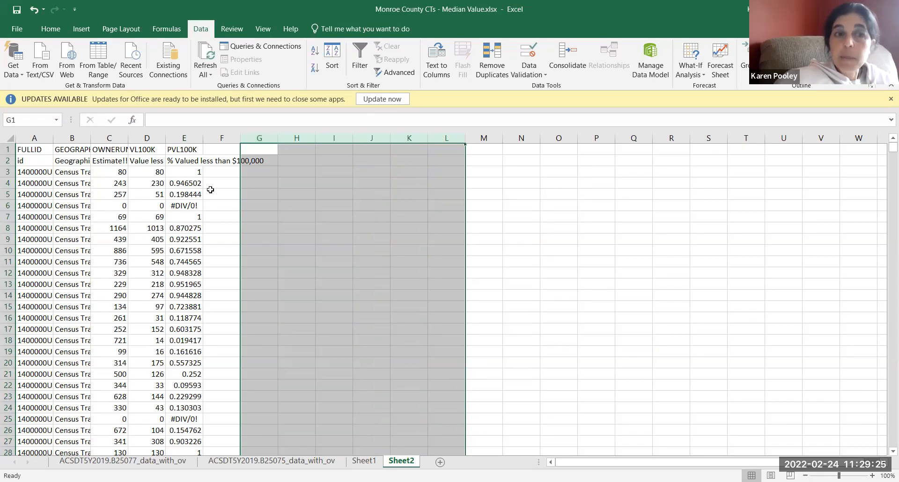
# Step: Check the #DIV/0! cells in column E and copy the error text from E6
pyautogui.click(180, 206)
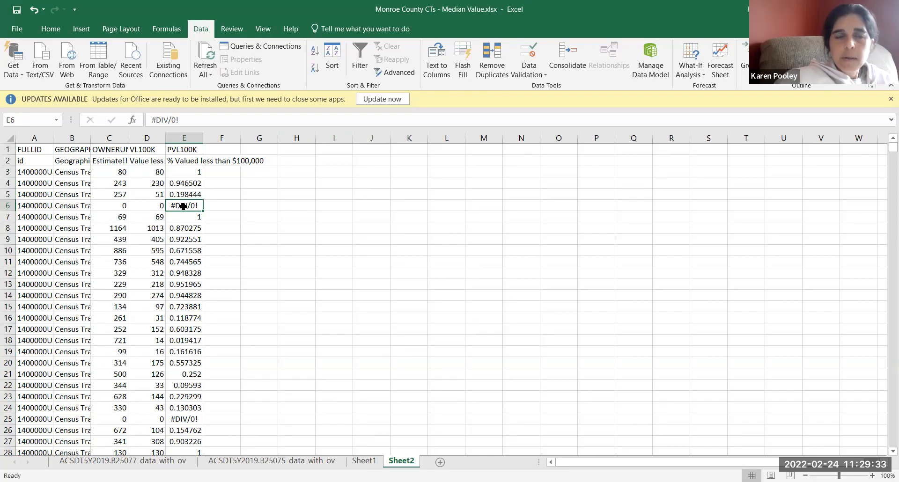
pyautogui.click(185, 419)
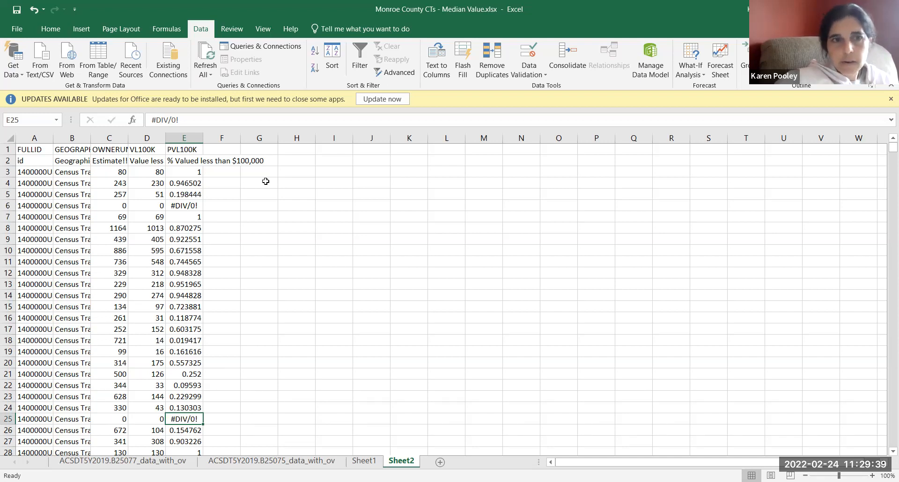
pyautogui.click(181, 204)
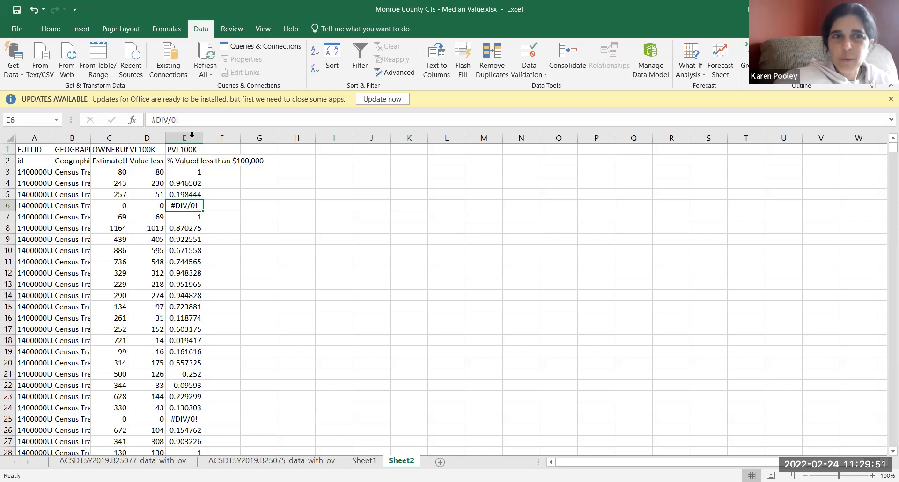
pyautogui.moveTo(180, 120); pyautogui.dragTo(134, 113)
pyautogui.hotkey('ctrl', 'c')
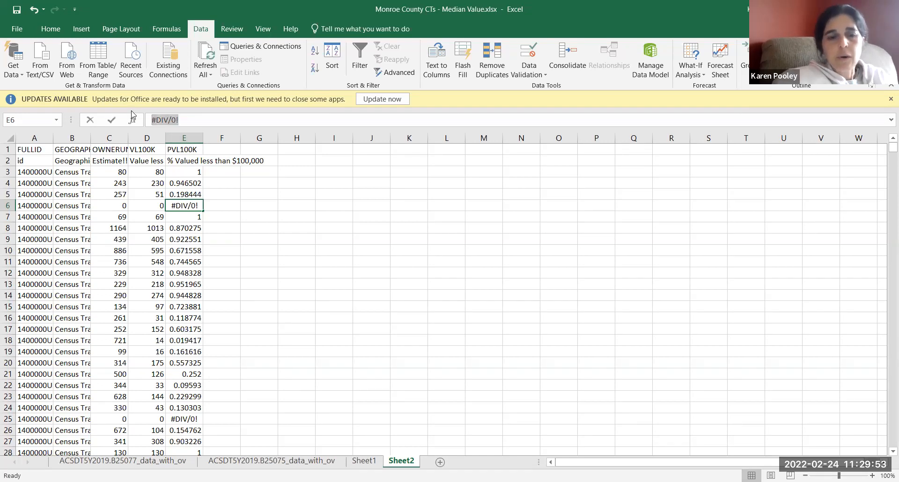
# Step: Replace all #DIV/0! entries in the PVL100K column with nothing using Find and Replace
pyautogui.click(185, 137)
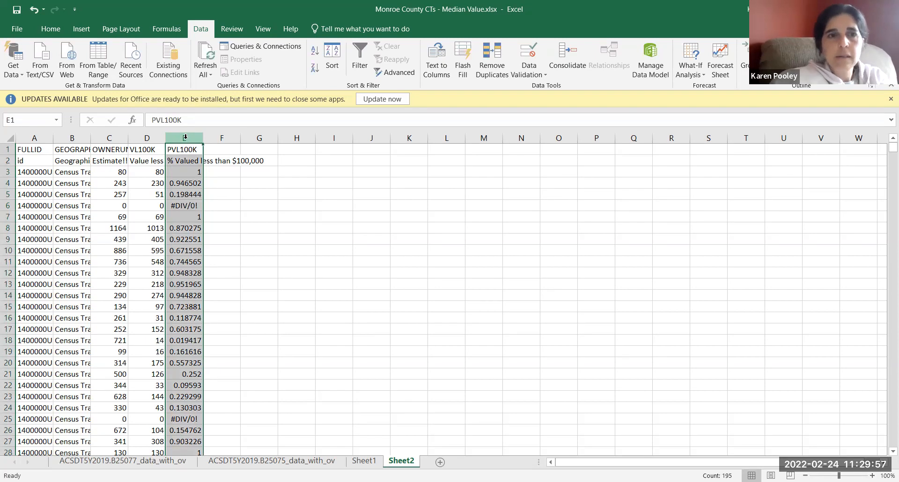
pyautogui.hotkey('ctrl', 'h')
pyautogui.hotkey('ctrl', 'v')
pyautogui.click(136, 337)
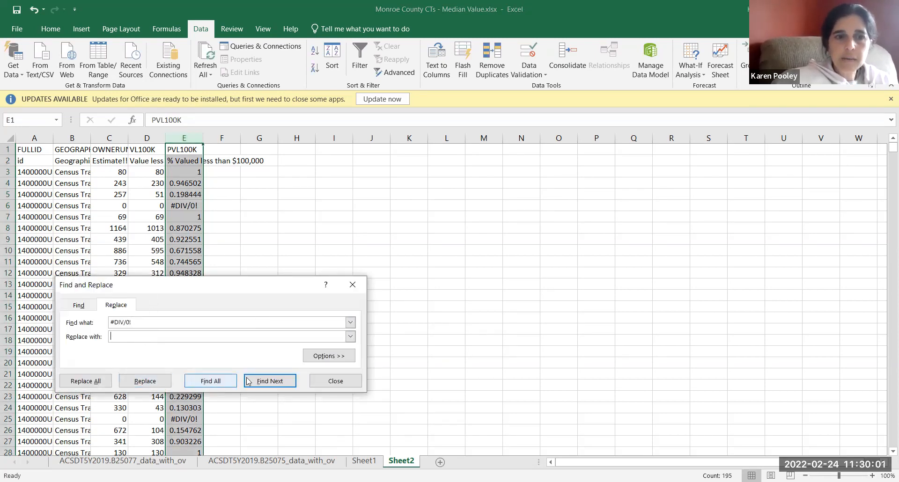
pyautogui.click(269, 381)
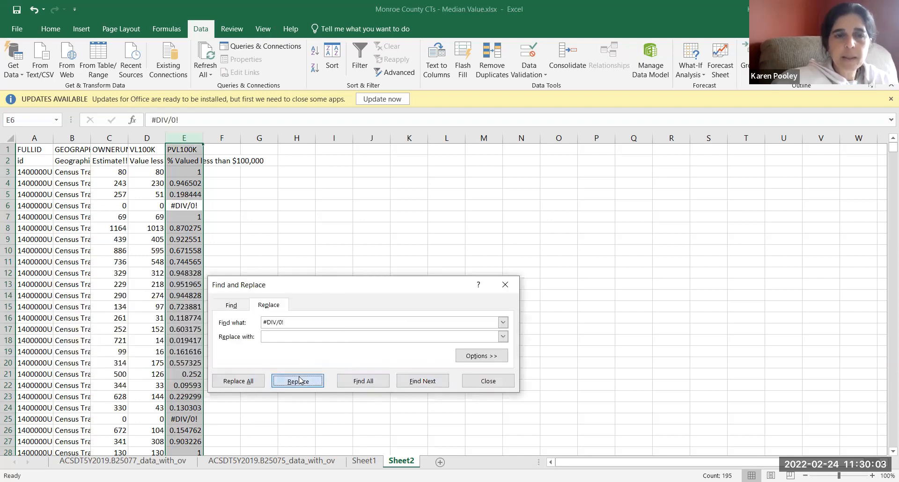
pyautogui.click(296, 380)
pyautogui.click(253, 382)
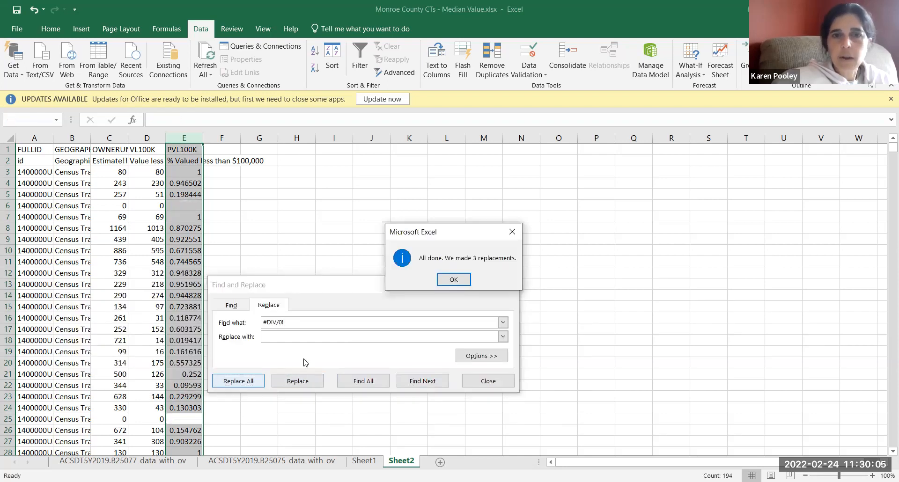
pyautogui.click(452, 279)
pyautogui.click(489, 381)
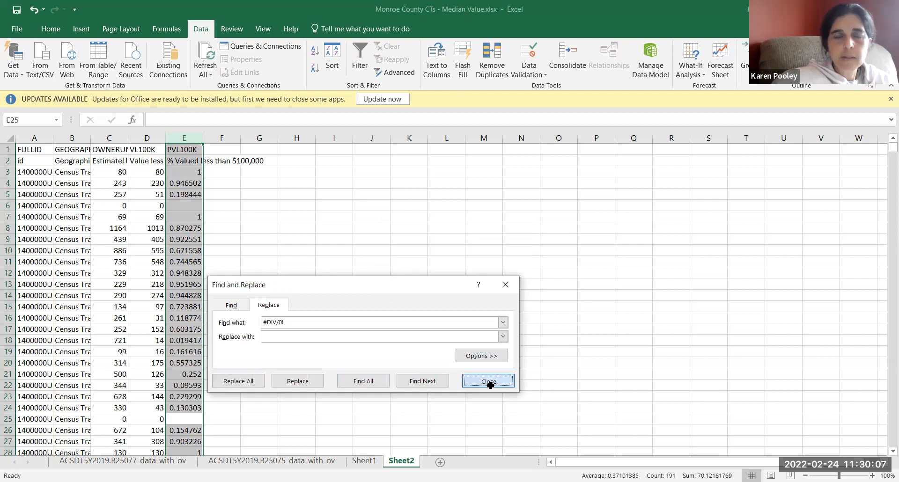
pyautogui.click(374, 360)
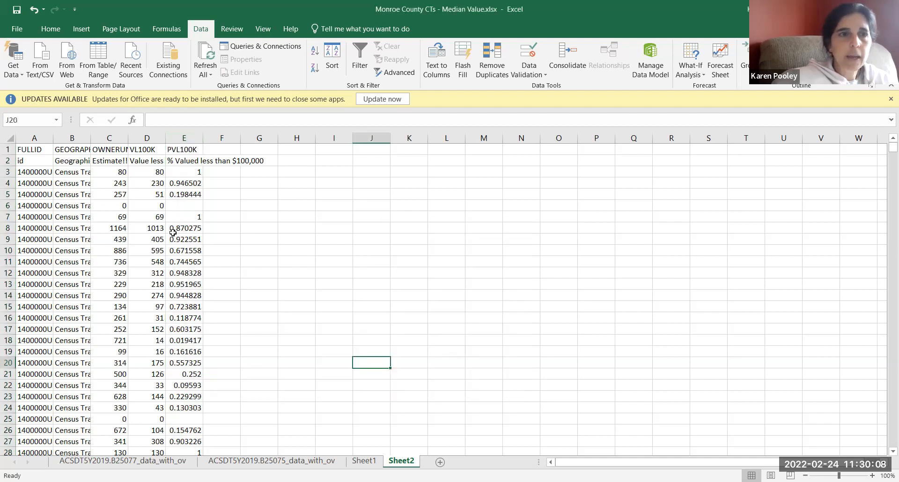
# Step: Clear the description text in row 2 and insert a blank column before GEOGRAPHY
pyautogui.click(4, 162)
pyautogui.press('Delete')
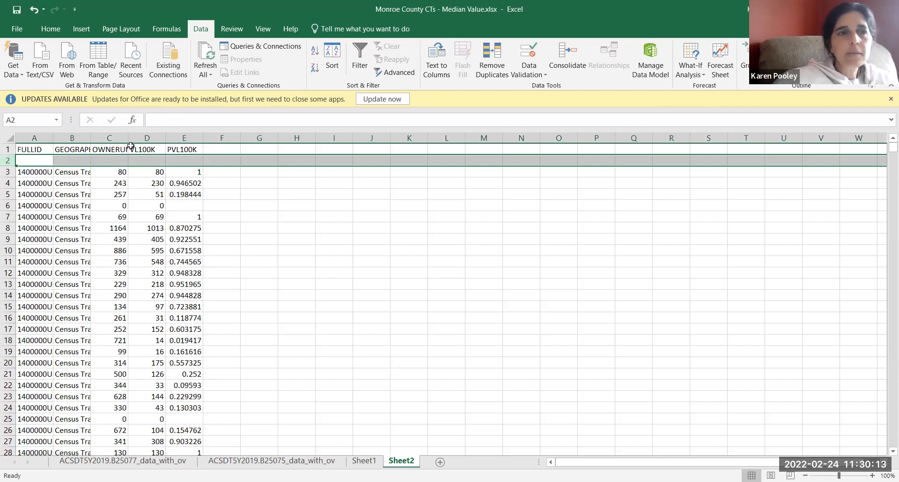
pyautogui.click(62, 134)
pyautogui.rightClick(64, 137)
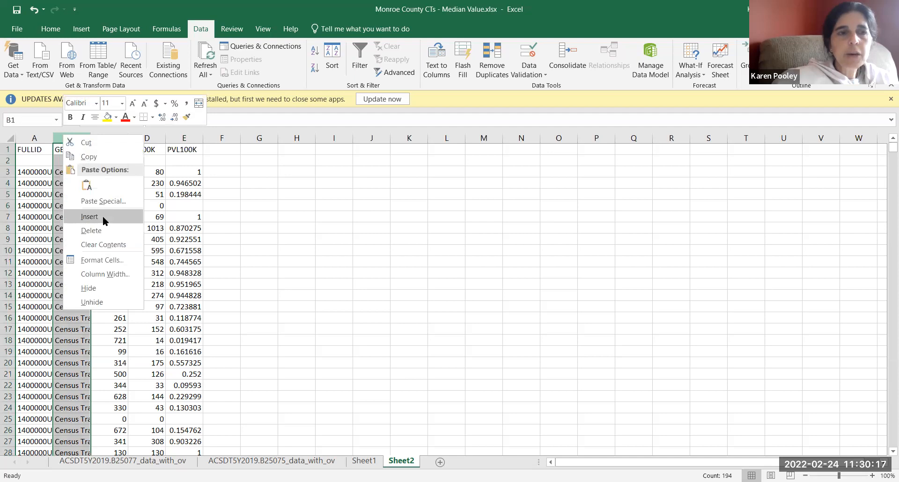
pyautogui.click(104, 217)
# Step: Copy the FULLID column into the blank column B
pyautogui.click(42, 139)
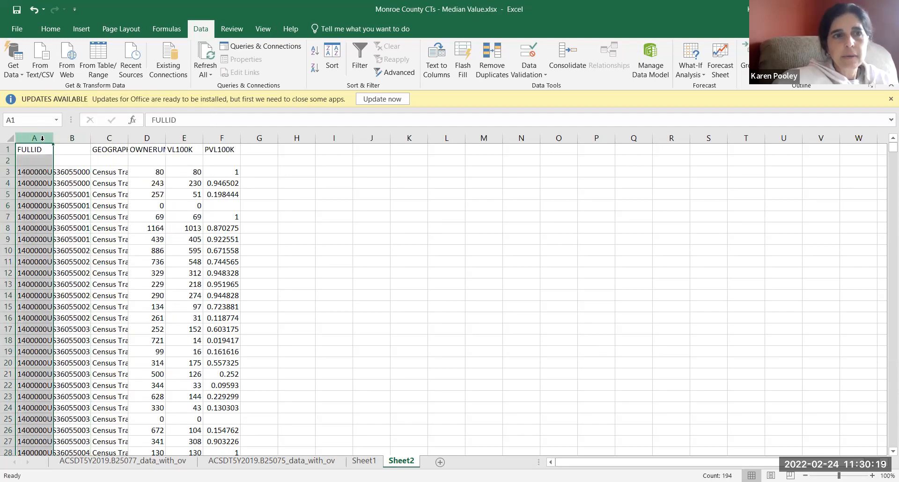
pyautogui.hotkey('ctrl', 'c')
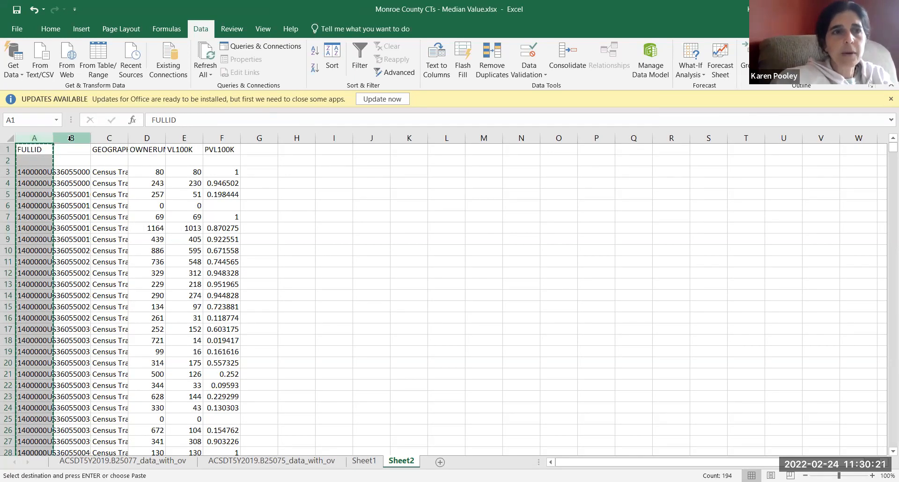
pyautogui.click(58, 138)
pyautogui.hotkey('ctrl', 'v')
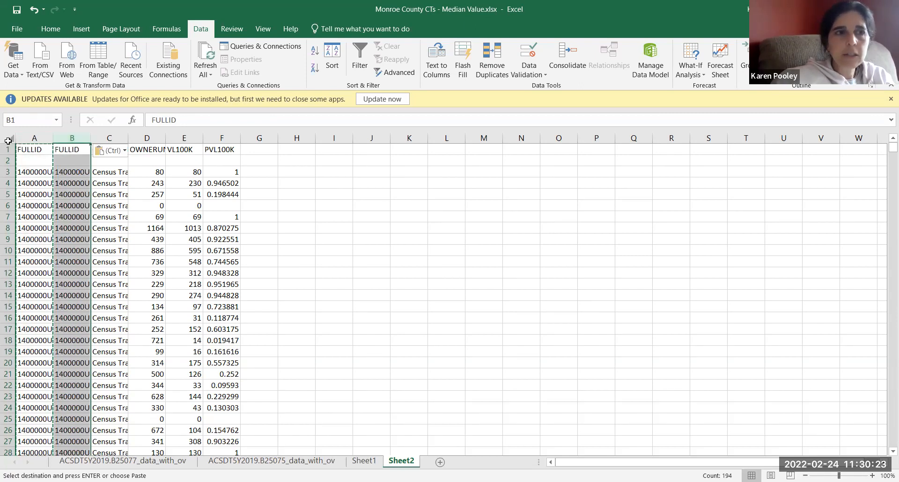
# Step: Autofit the width of all columns in Sheet2 to their contents
pyautogui.click(10, 139)
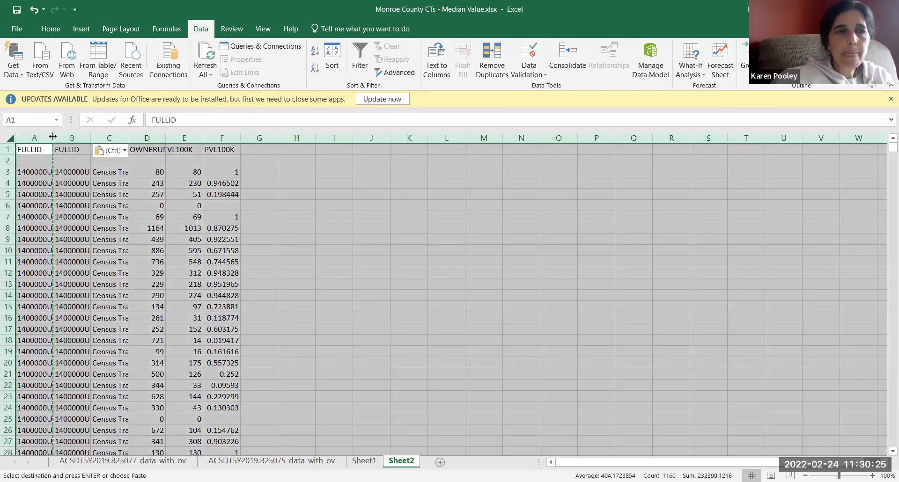
pyautogui.doubleClick(52, 137)
pyautogui.click(114, 229)
# Step: Strip the prefix through US from the IDs in column B by replacing all matches of *US with nothing
pyautogui.click(147, 137)
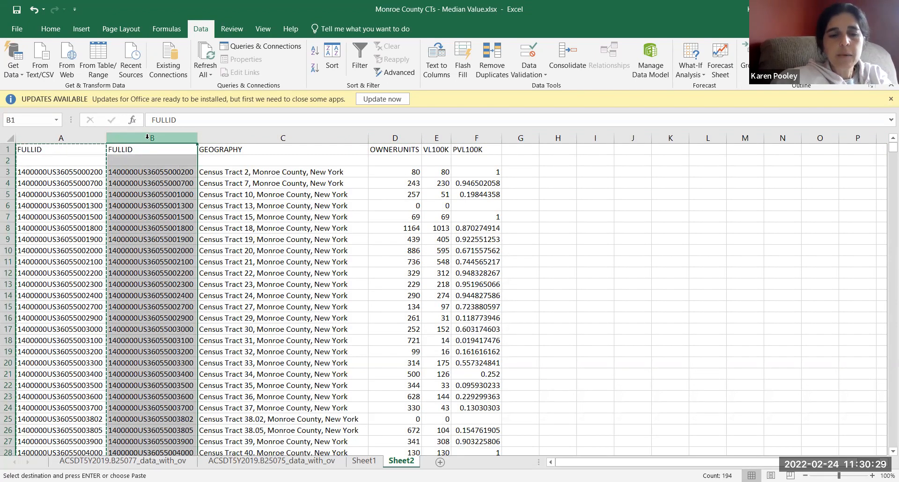
pyautogui.hotkey('ctrl', 'h')
pyautogui.moveTo(304, 342); pyautogui.dragTo(235, 328)
pyautogui.write('*')
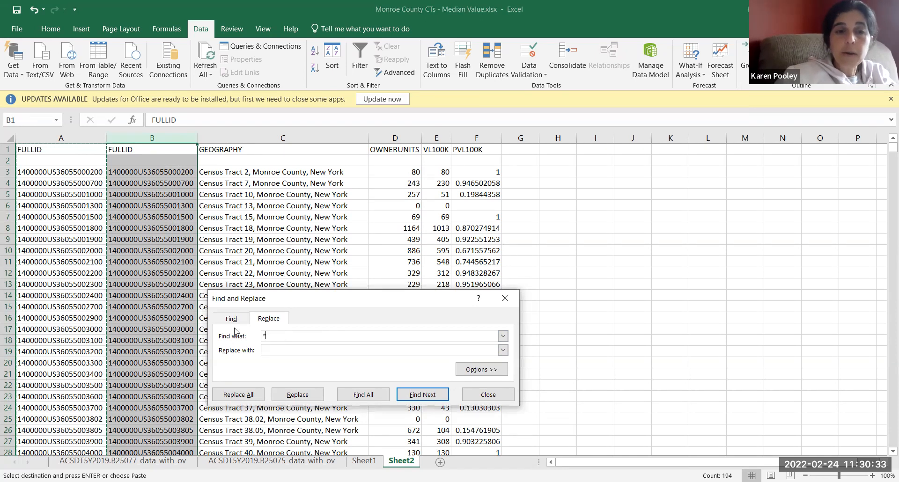
pyautogui.write('US')
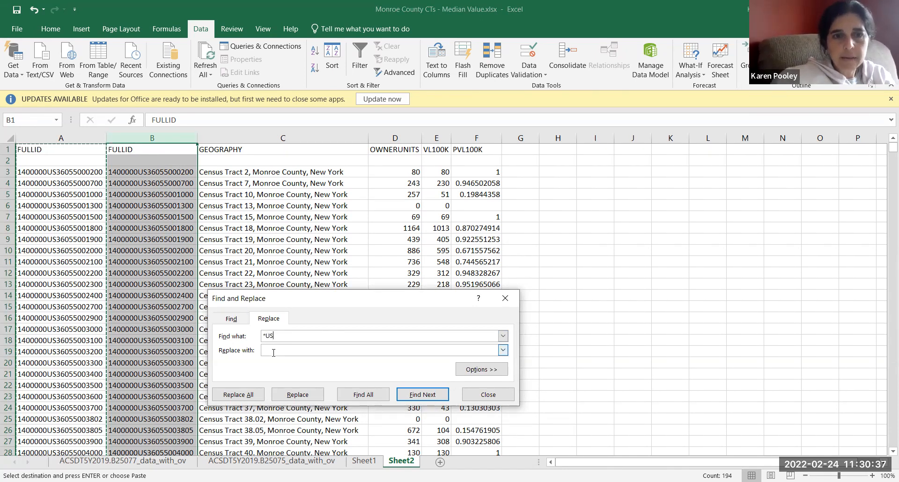
pyautogui.click(422, 395)
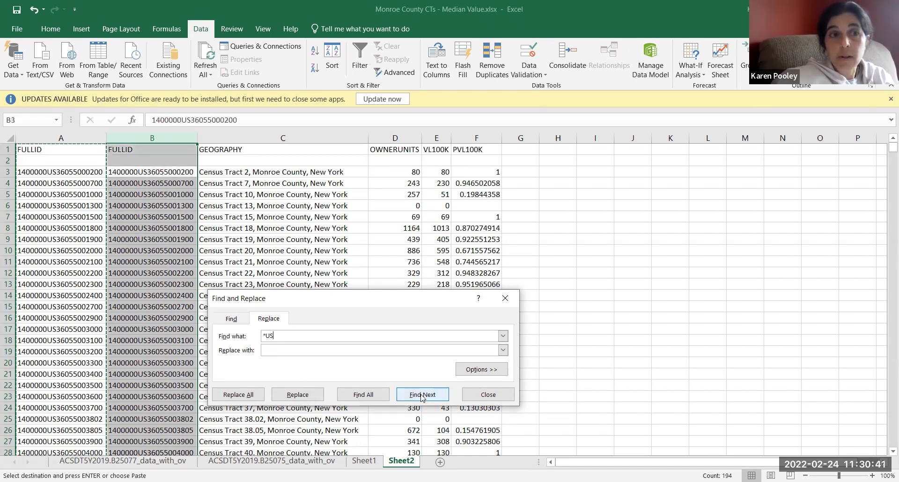
pyautogui.click(311, 400)
pyautogui.click(251, 402)
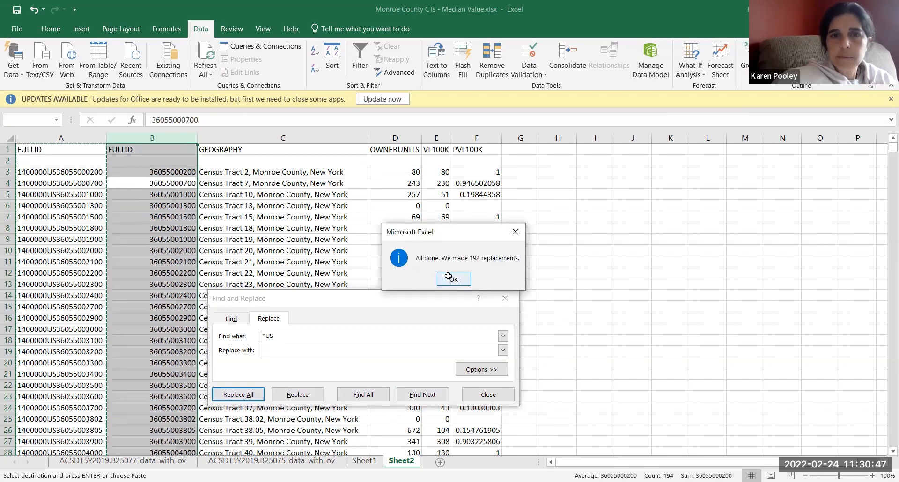
pyautogui.click(448, 277)
pyautogui.click(487, 394)
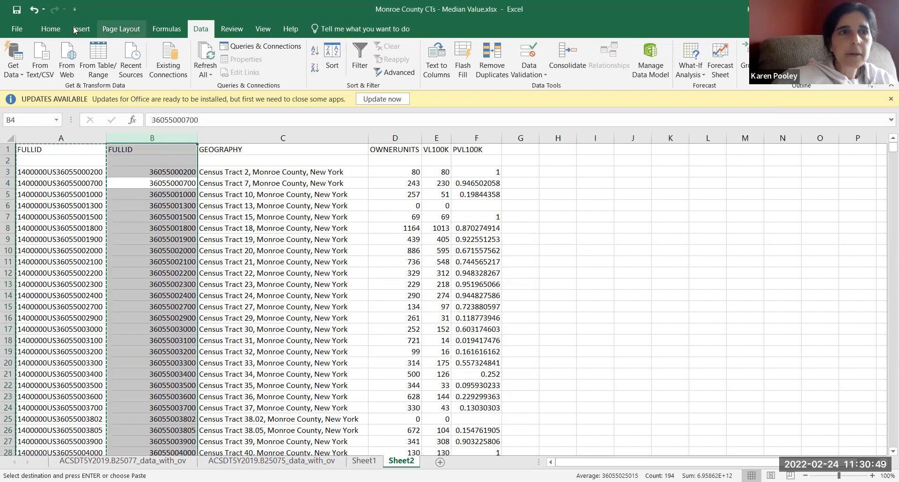
# Step: Format the ID column B as Text and enter A as a placeholder in cell B2
pyautogui.click(51, 28)
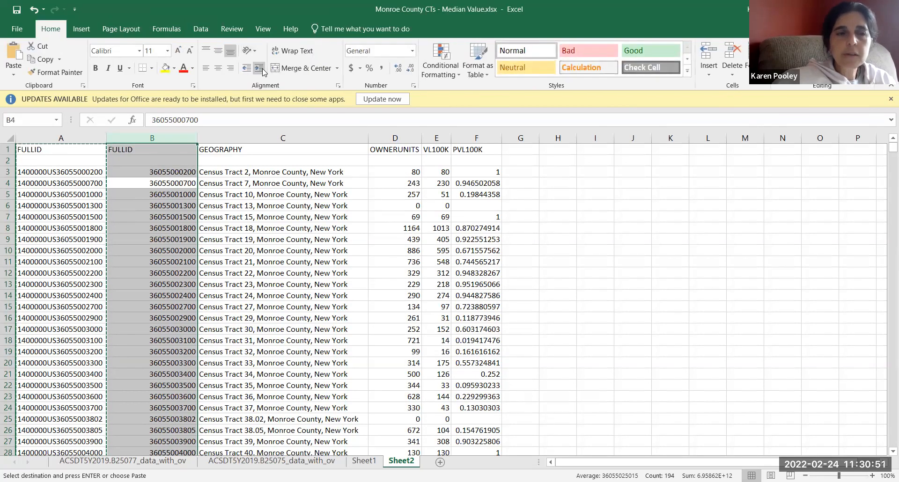
pyautogui.click(412, 51)
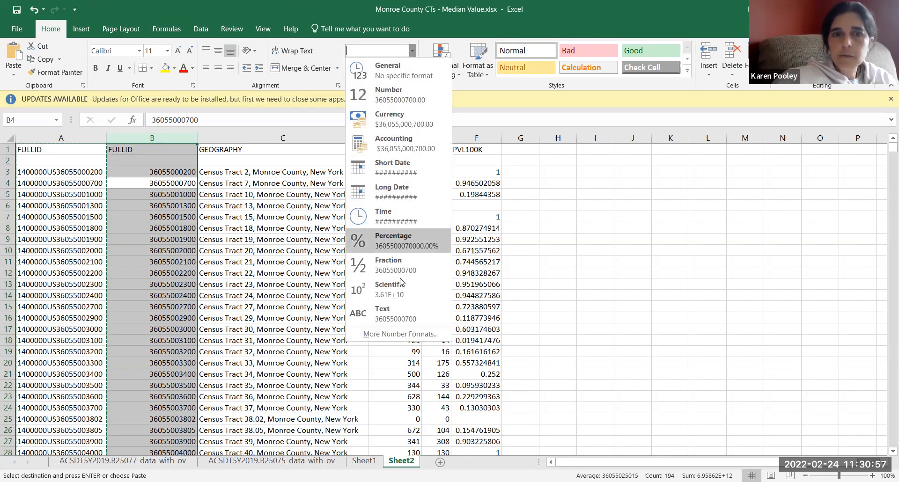
pyautogui.click(406, 314)
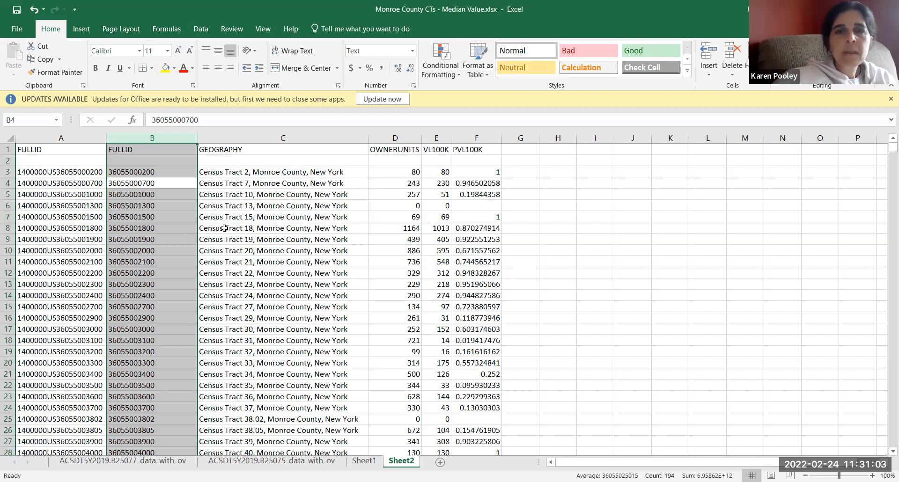
pyautogui.click(160, 163)
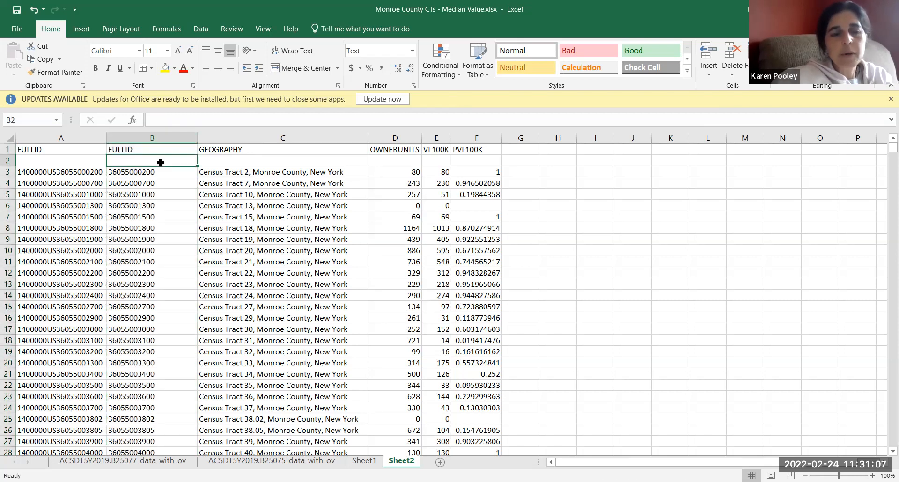
pyautogui.write('A')
pyautogui.press('Return')
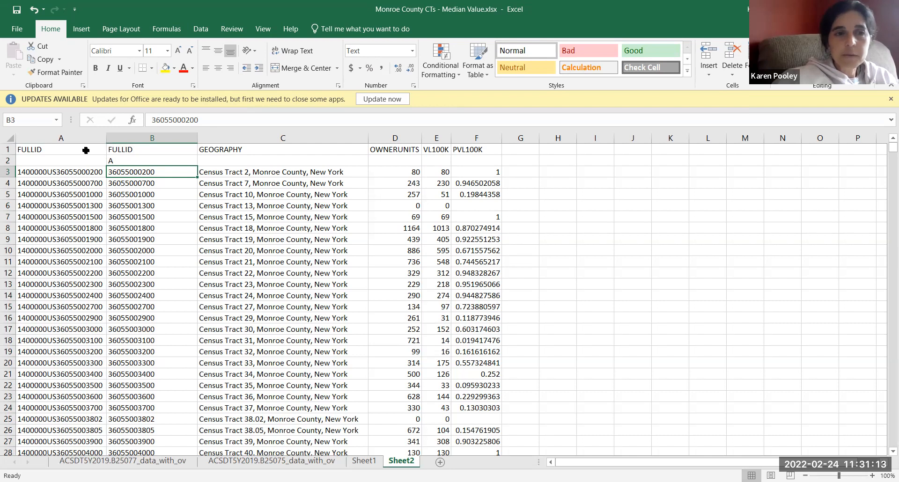
# Step: Autofit the width of all columns in the sheet to their current contents
pyautogui.click(4, 137)
pyautogui.doubleClick(107, 138)
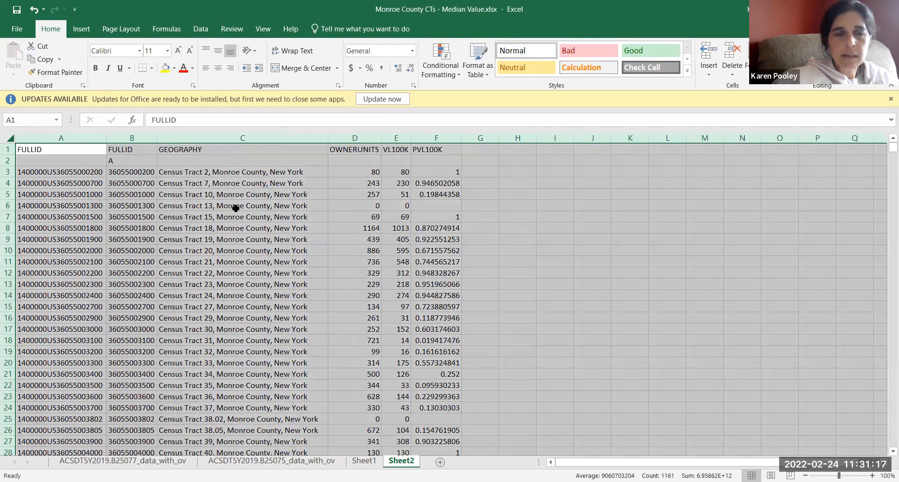
pyautogui.click(450, 262)
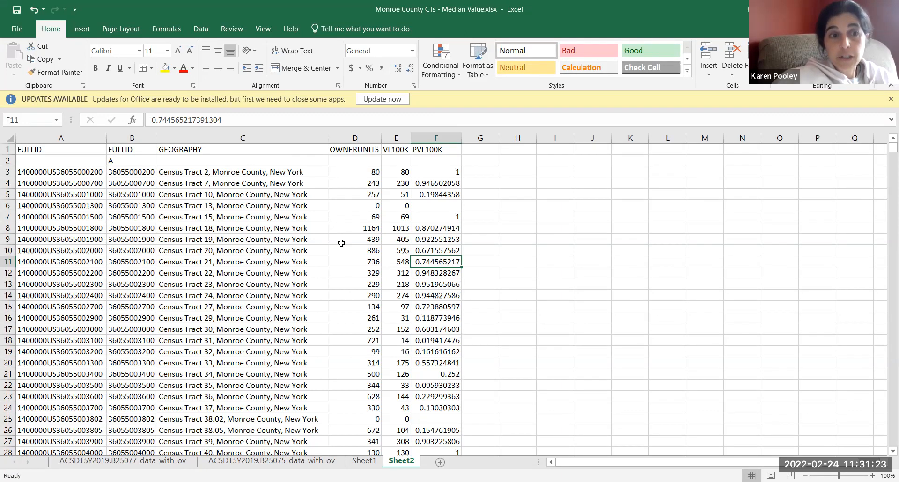
# Step: Rename the header of column B in cell B1 to GEOID
pyautogui.click(134, 150)
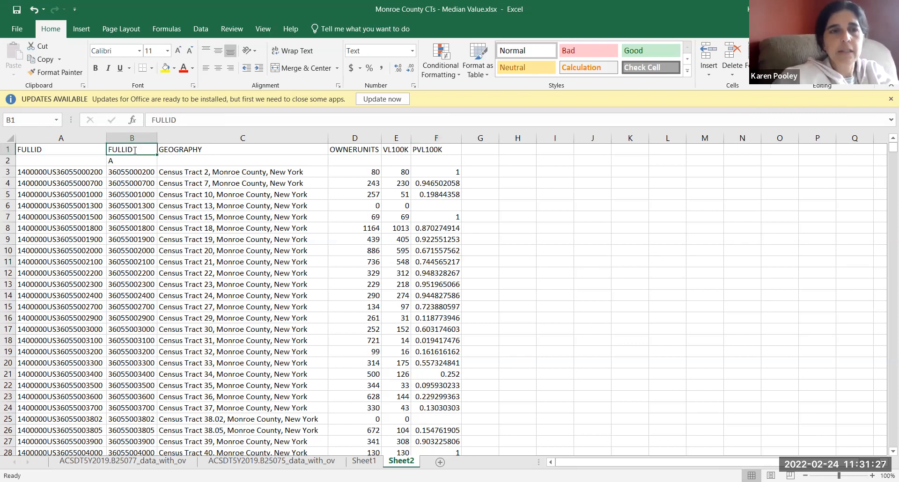
pyautogui.write('GEOID')
pyautogui.press('Return')
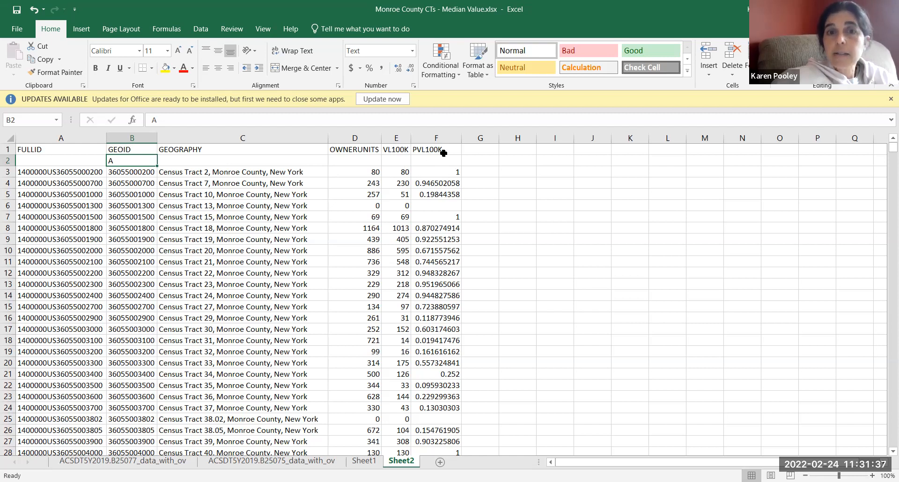
pyautogui.click(441, 138)
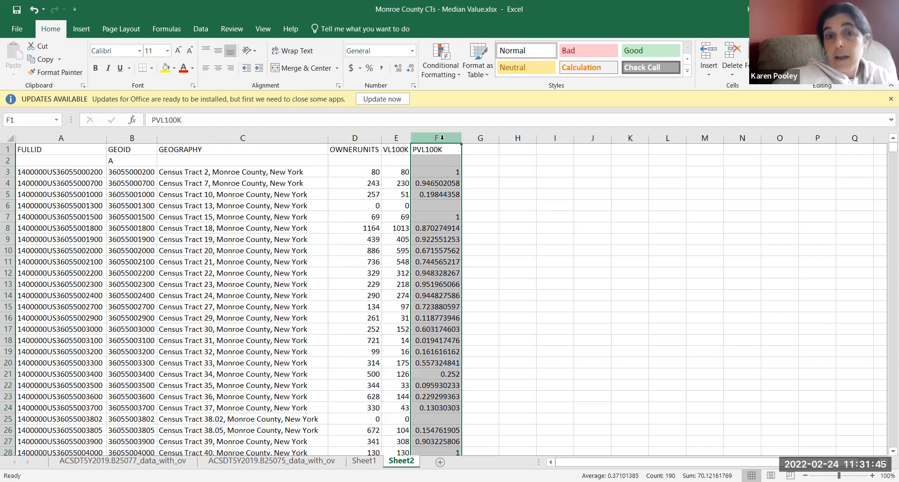
# Step: Set up saving a copy in the Mapping Demonstrations folder with CSV (Comma delimited) as the file type
pyautogui.click(21, 29)
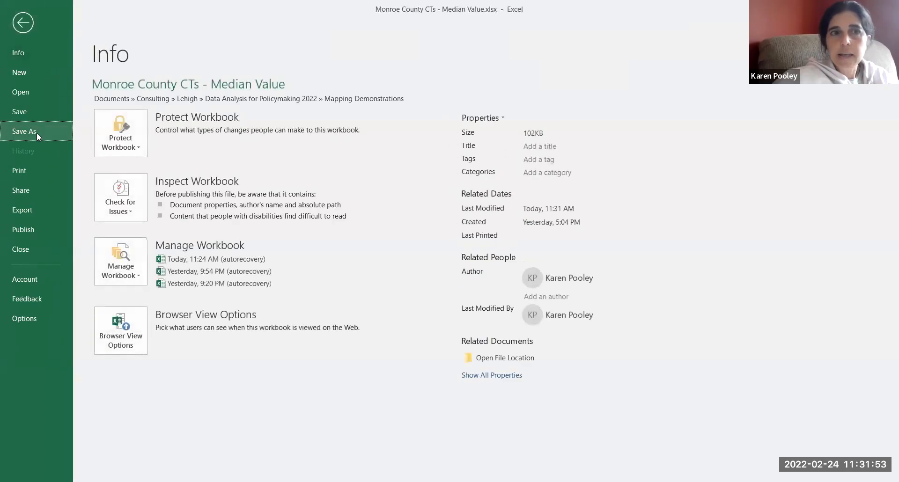
pyautogui.click(36, 133)
pyautogui.click(356, 99)
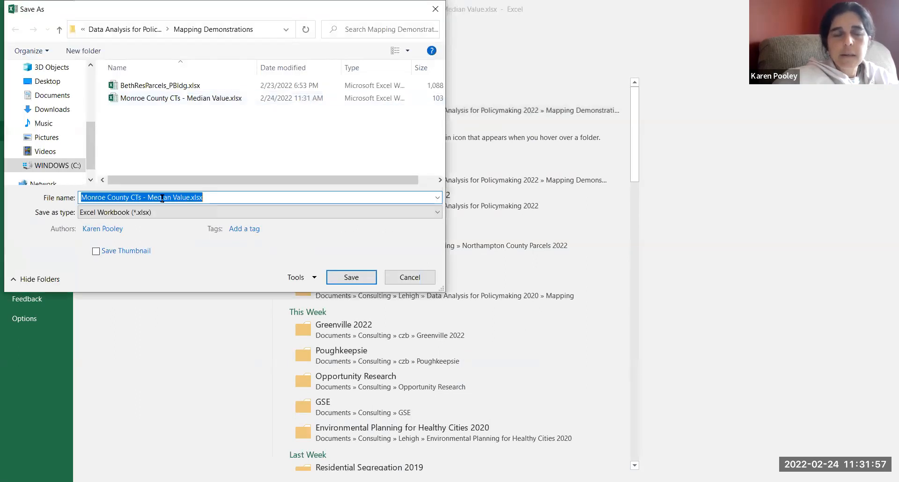
pyautogui.click(147, 213)
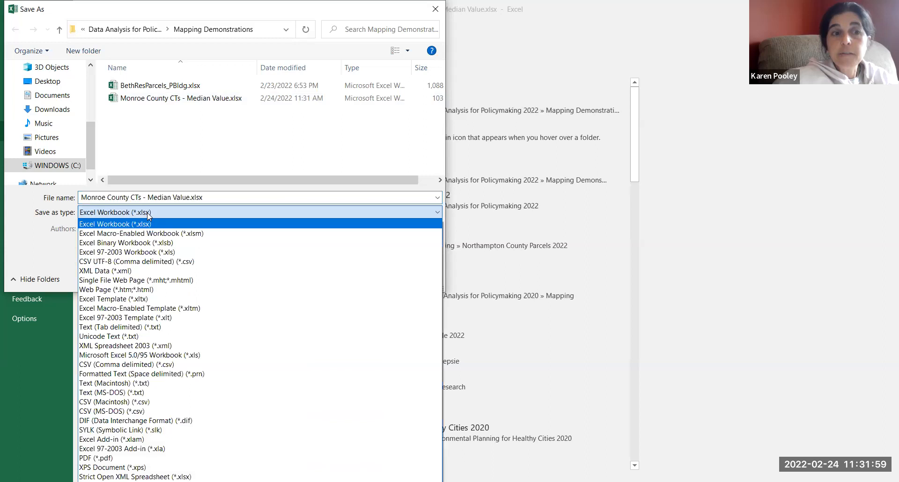
pyautogui.click(142, 365)
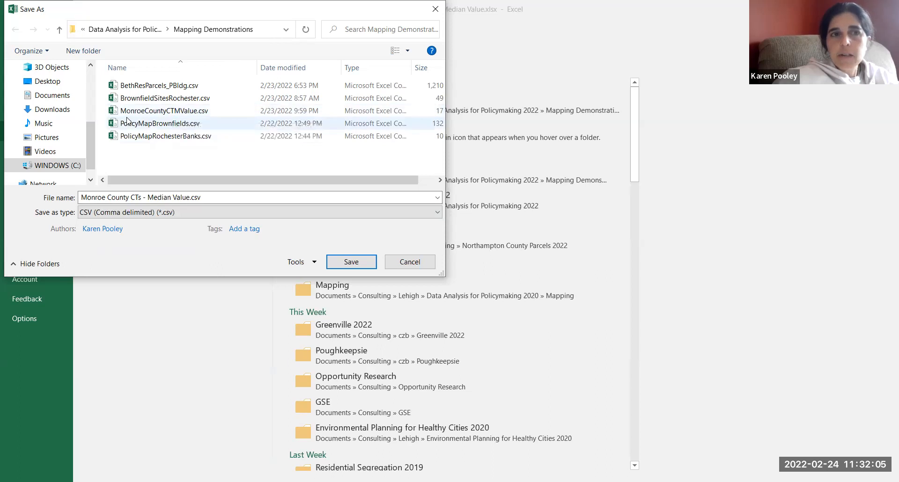
# Step: Name the CSV file MonroeCountyCTValL100K, based on the MonroeCountyCTMValue.csv file name, and save only the active sheet
pyautogui.click(192, 111)
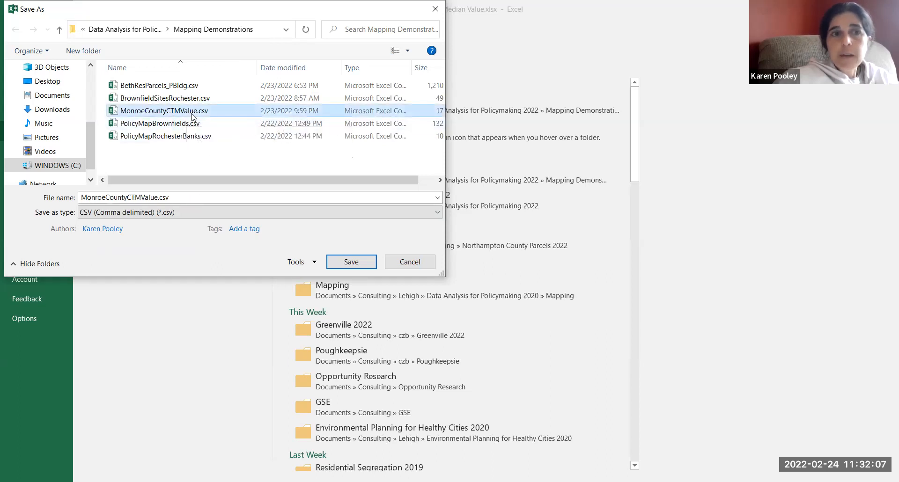
pyautogui.doubleClick(137, 196)
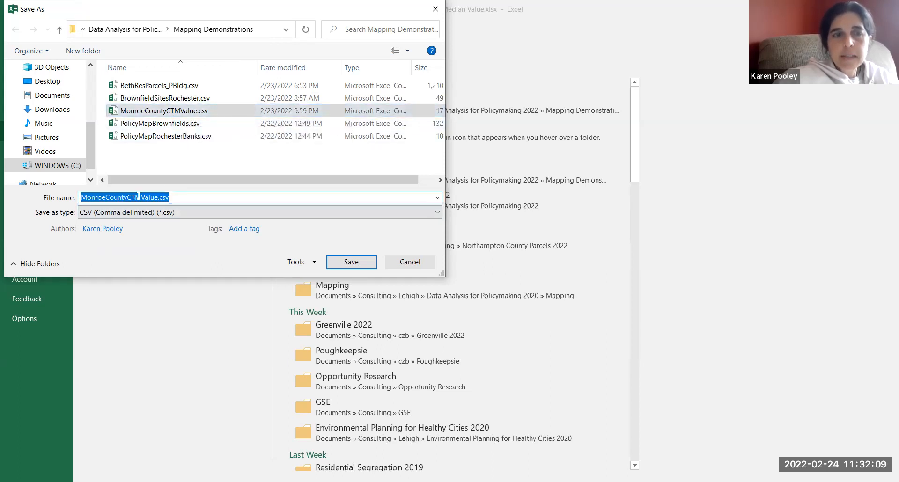
pyautogui.moveTo(139, 197); pyautogui.dragTo(176, 197)
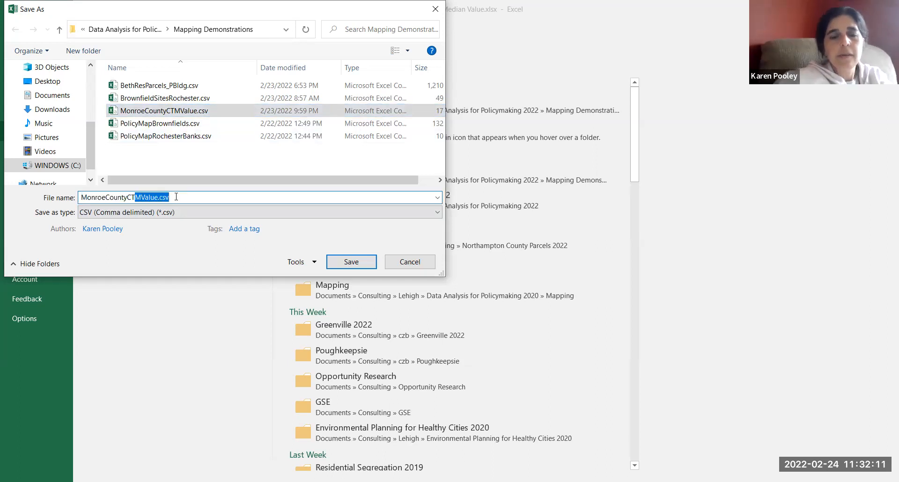
pyautogui.write('ValL100K')
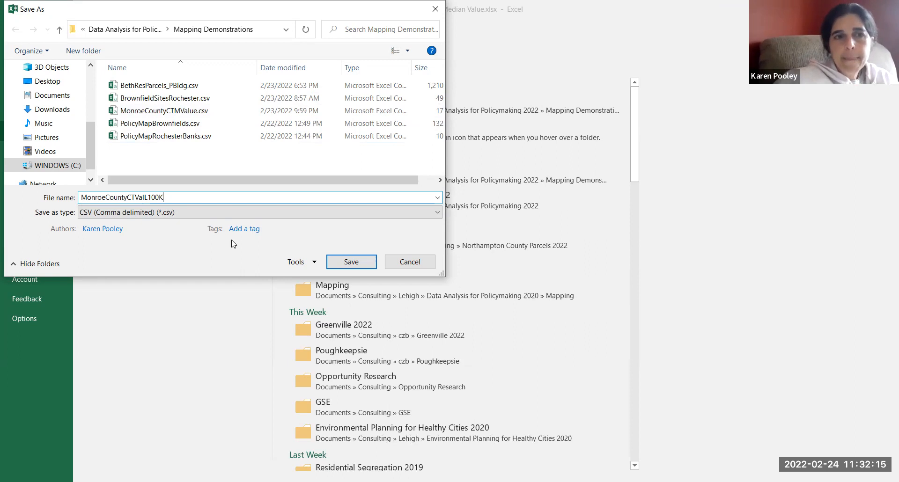
pyautogui.click(356, 265)
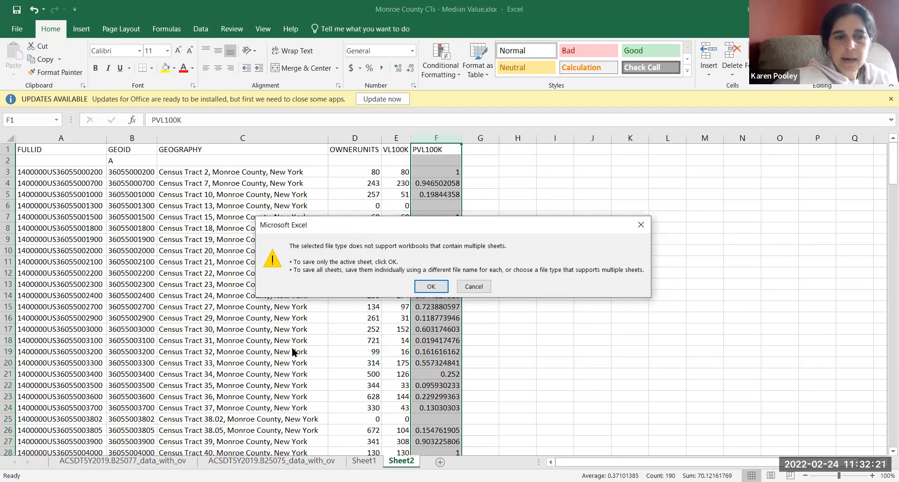
pyautogui.click(431, 286)
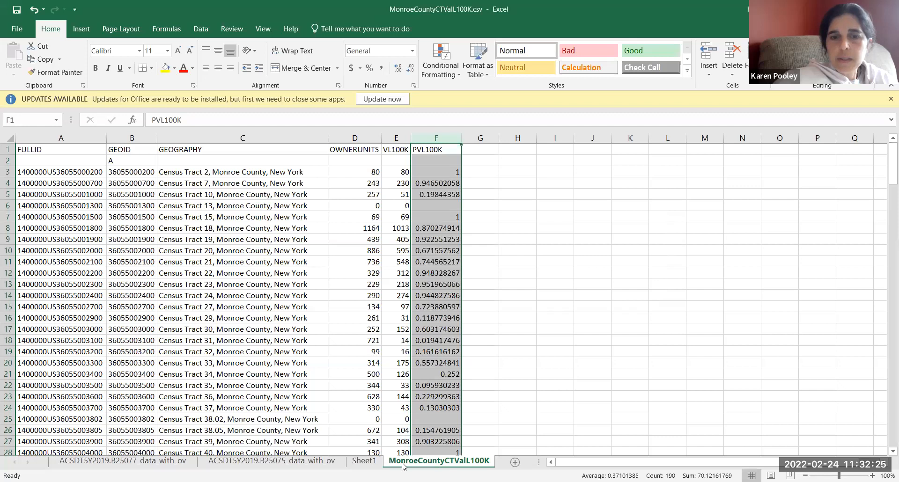